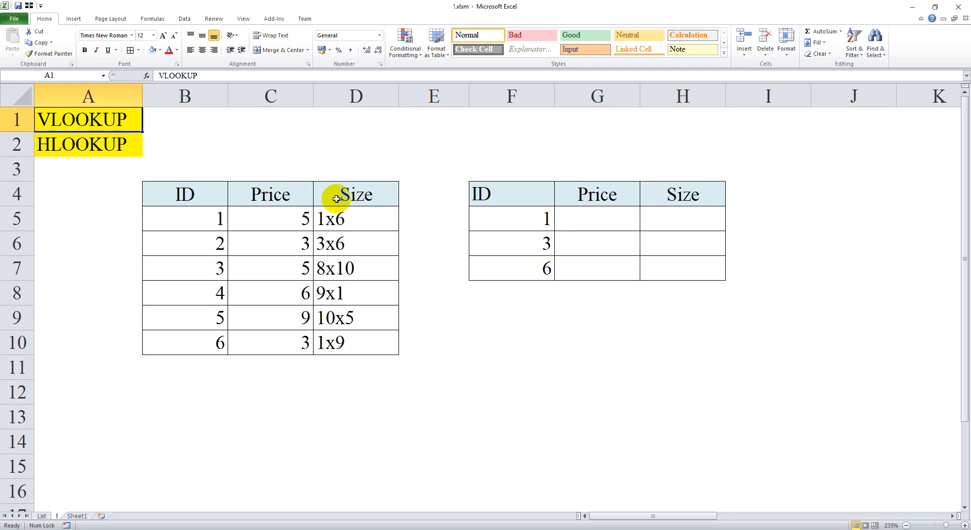
Step: Remove the HLOOKUP label and its yellow fill from cell A2 by pasting a blank cell over it
{"action": "key", "text": "Down"}
{"action": "key", "text": "Right"}
{"action": "key", "text": "Left"}
{"action": "key", "text": "ctrl+v"}
{"action": "key", "text": "Right"}
{"action": "key", "text": "Escape"}
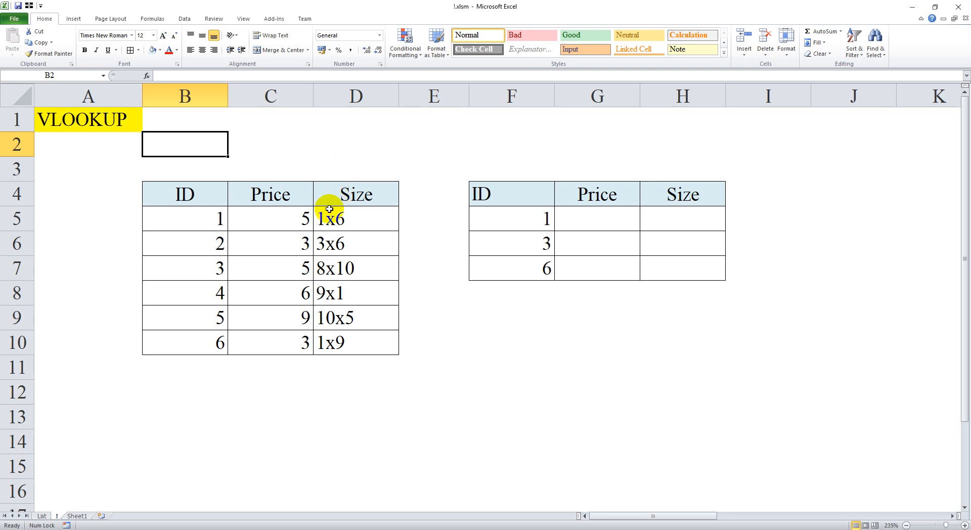
Step: Examine the source table in B4:D10 and the ID, Price and Size columns of the lookup table in F4:H7
{"action": "left_click_drag", "start_coordinate": [204, 192], "coordinate": [391, 324]}
{"action": "left_click_drag", "start_coordinate": [182, 191], "coordinate": [347, 336]}
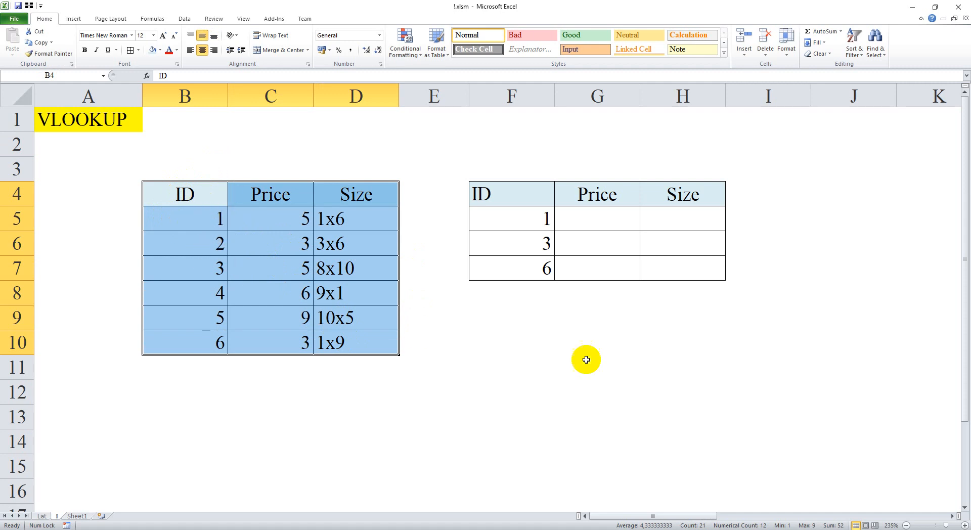
{"action": "left_click_drag", "start_coordinate": [511, 200], "coordinate": [678, 257]}
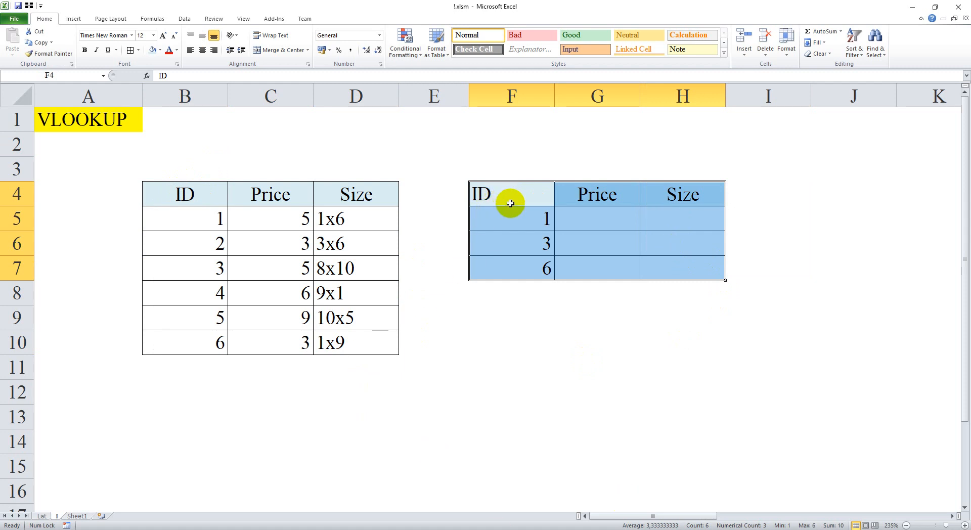
{"action": "left_click", "coordinate": [514, 251]}
{"action": "left_click", "coordinate": [506, 293]}
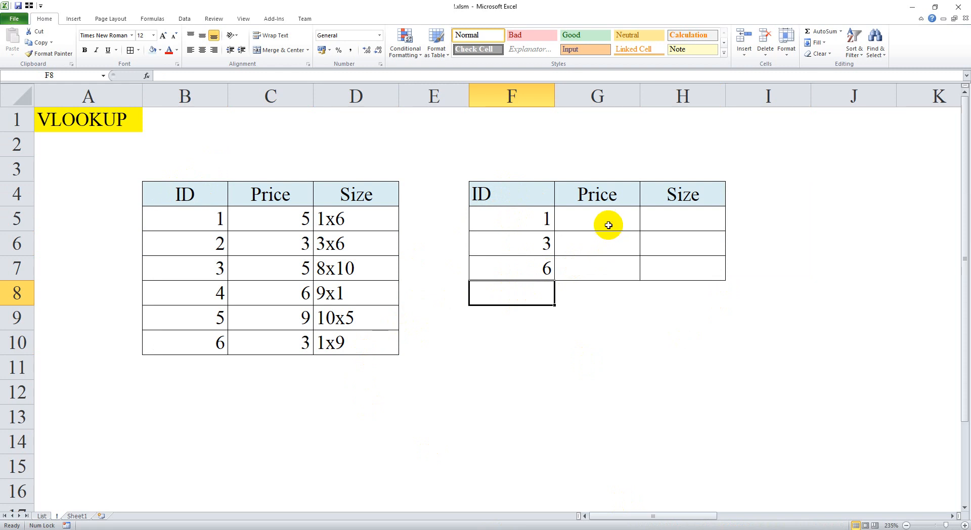
{"action": "left_click_drag", "start_coordinate": [613, 190], "coordinate": [612, 260]}
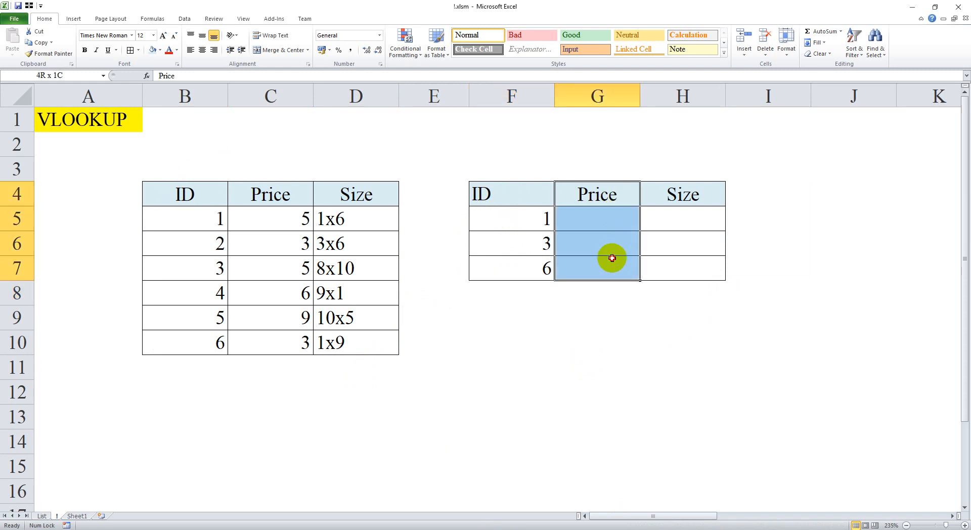
{"action": "left_click_drag", "start_coordinate": [686, 194], "coordinate": [513, 272]}
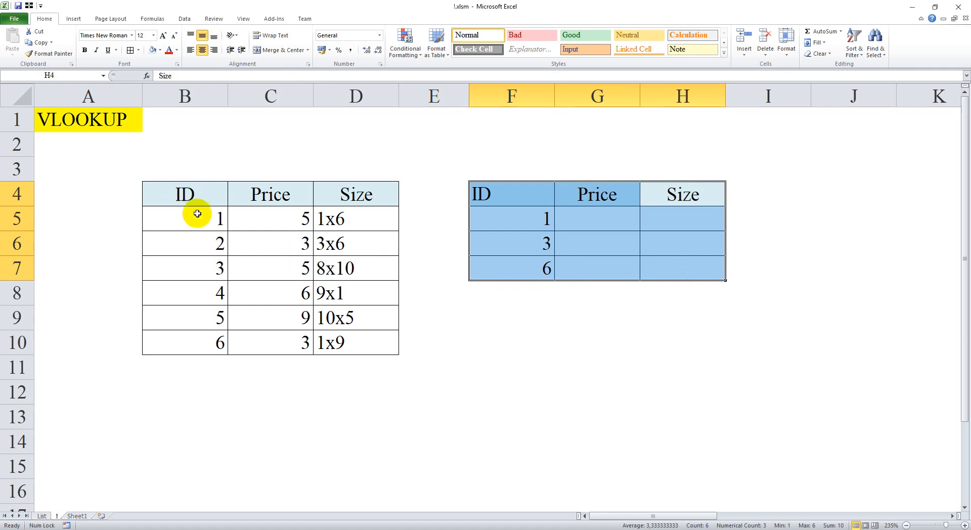
{"action": "left_click", "coordinate": [618, 218]}
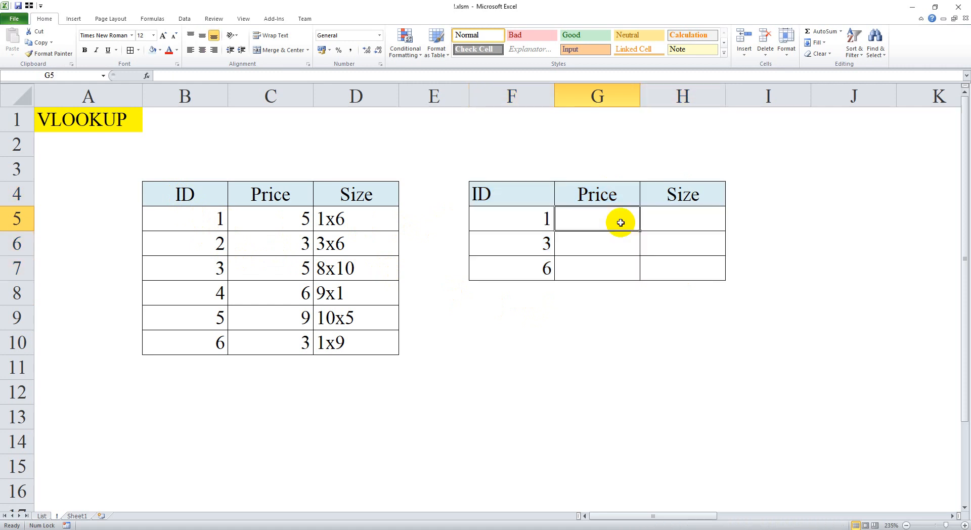
Step: Fill the empty Price and Size cells G5:H7 with a light tan colour
{"action": "left_click_drag", "start_coordinate": [609, 220], "coordinate": [684, 260]}
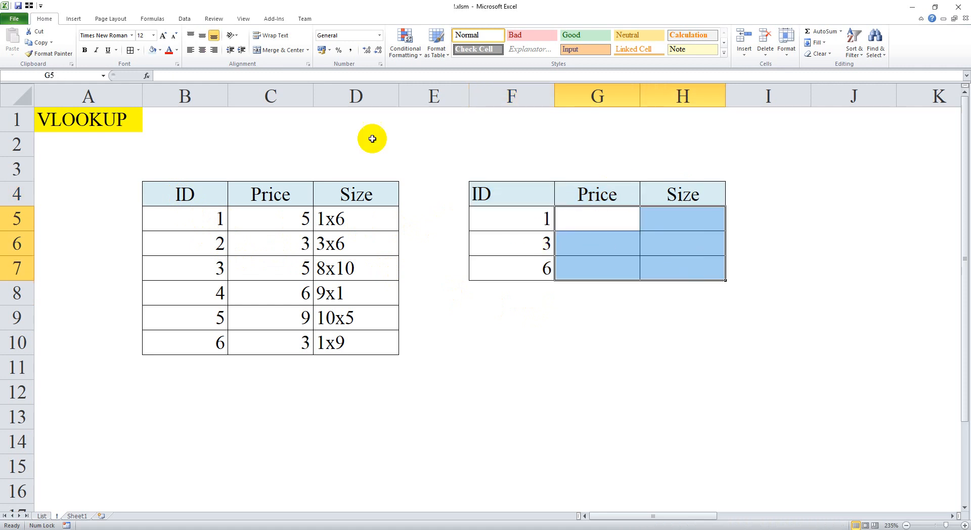
{"action": "left_click", "coordinate": [160, 50]}
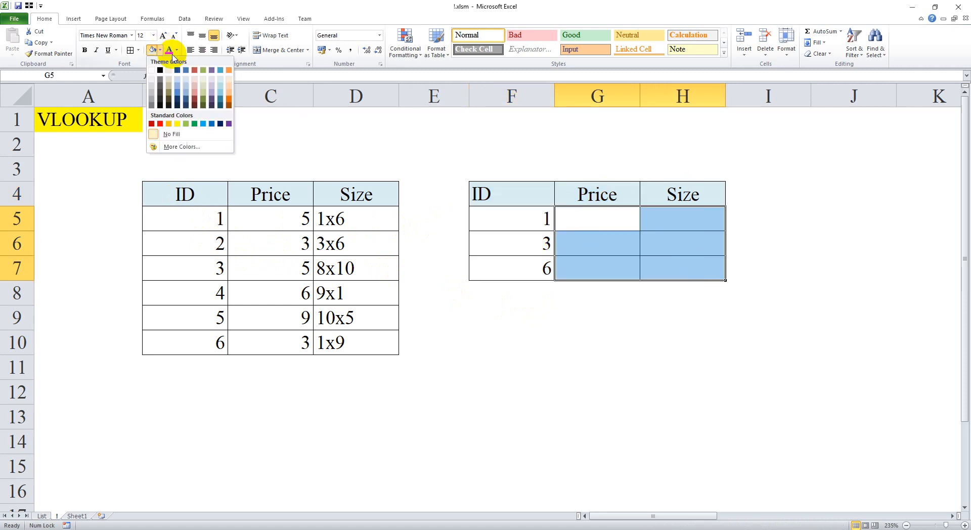
{"action": "left_click", "coordinate": [220, 78]}
{"action": "left_click", "coordinate": [160, 50]}
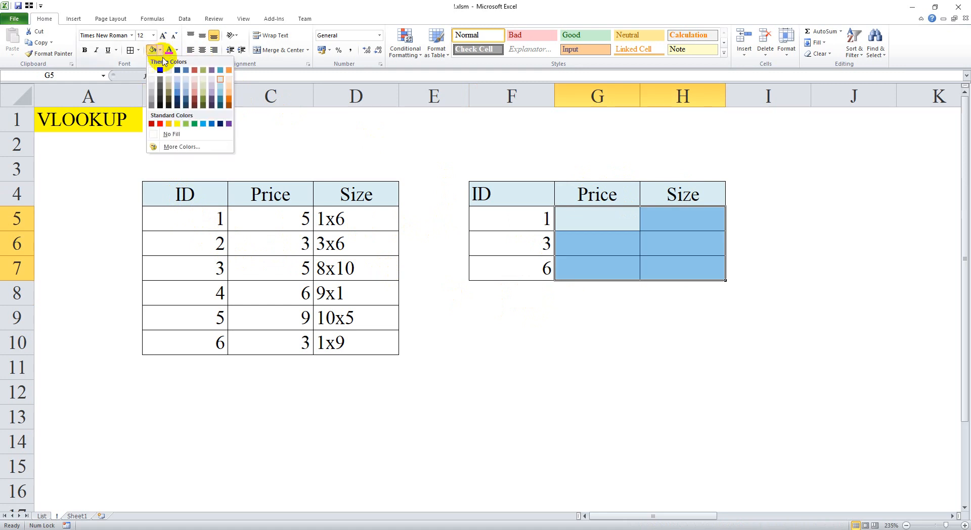
{"action": "left_click", "coordinate": [592, 220]}
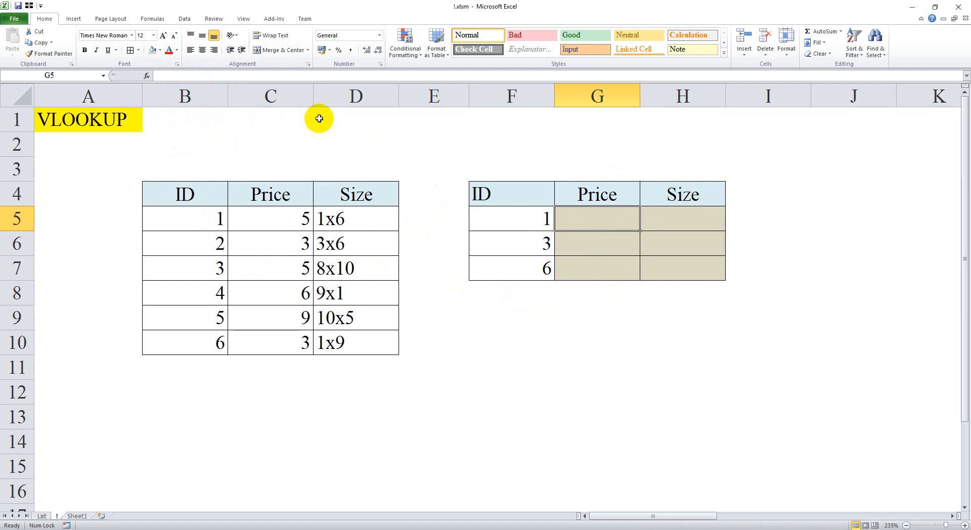
{"action": "left_click_drag", "start_coordinate": [273, 96], "coordinate": [343, 97]}
{"action": "left_click", "coordinate": [609, 236]}
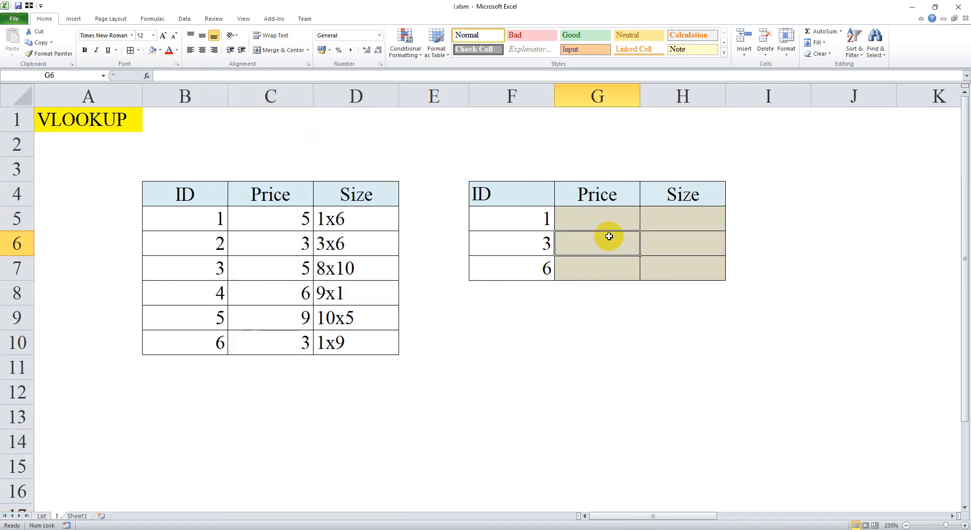
{"action": "left_click", "coordinate": [610, 229]}
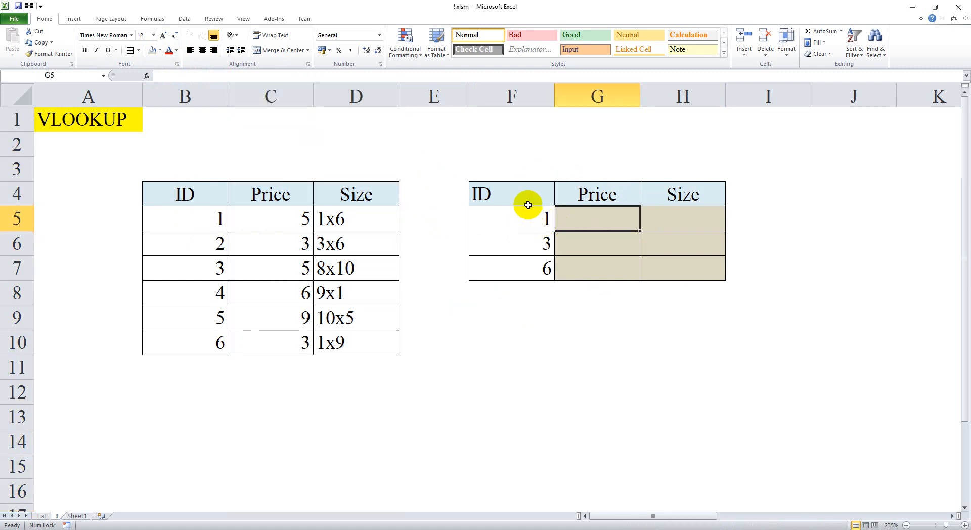
{"action": "left_click_drag", "start_coordinate": [505, 218], "coordinate": [515, 263]}
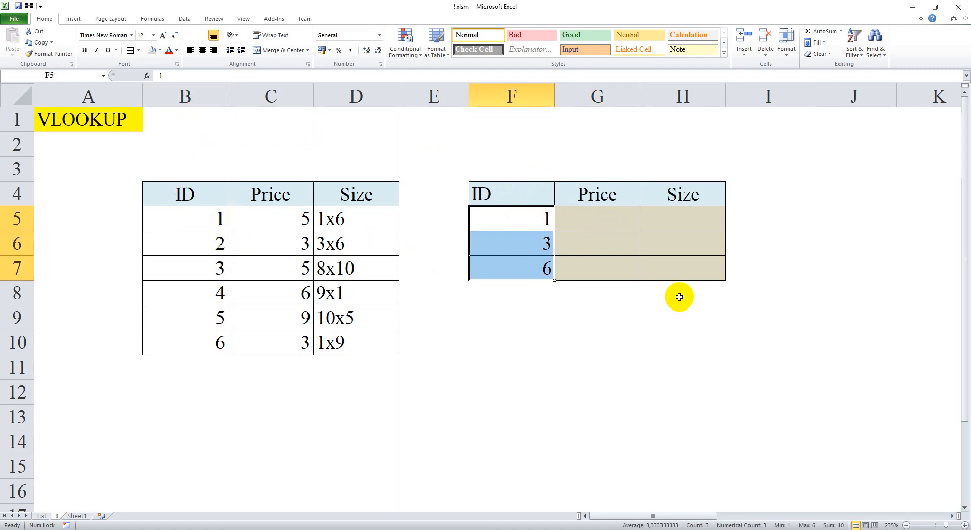
Step: Start a VLOOKUP formula in cell G5 and open its Function Arguments dialog, clear of the source table
{"action": "left_click", "coordinate": [575, 216]}
{"action": "type", "text": "="}
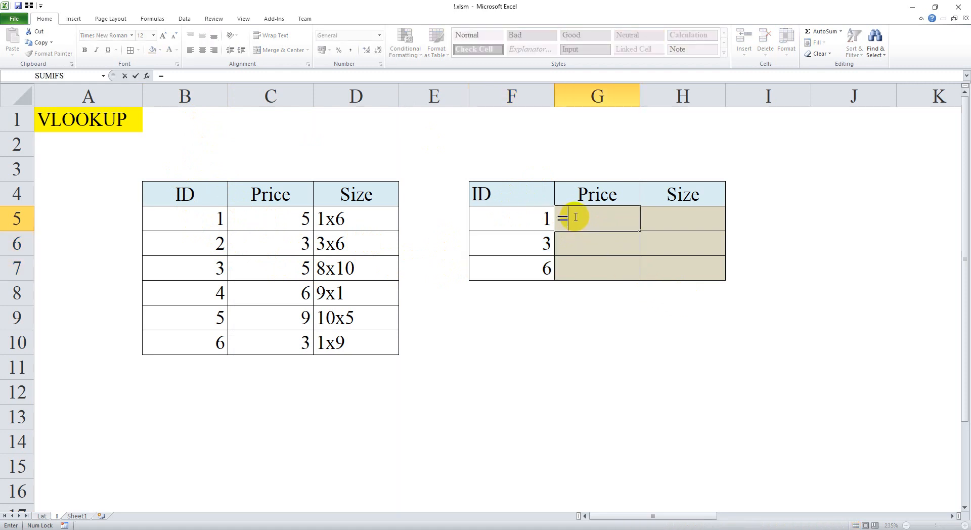
{"action": "type", "text": "vl"}
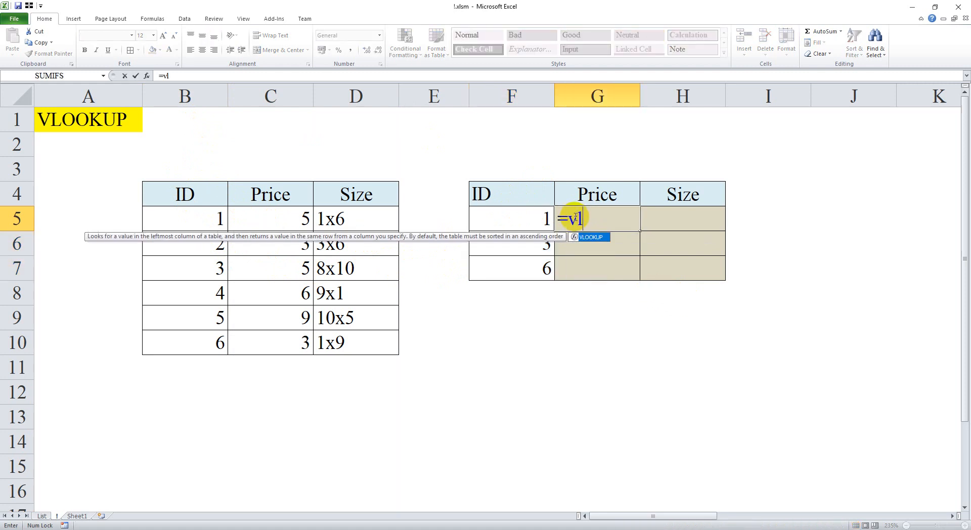
{"action": "key", "text": "Tab"}
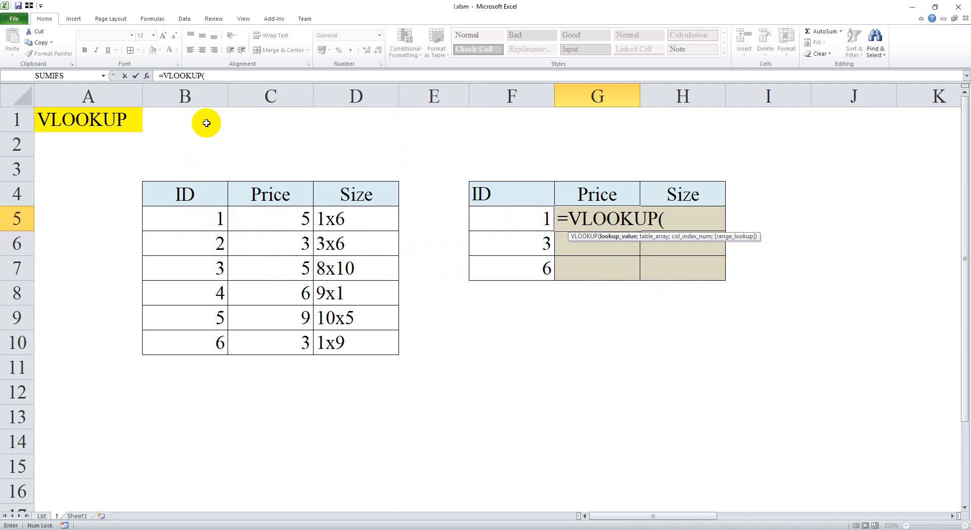
{"action": "left_click", "coordinate": [147, 76]}
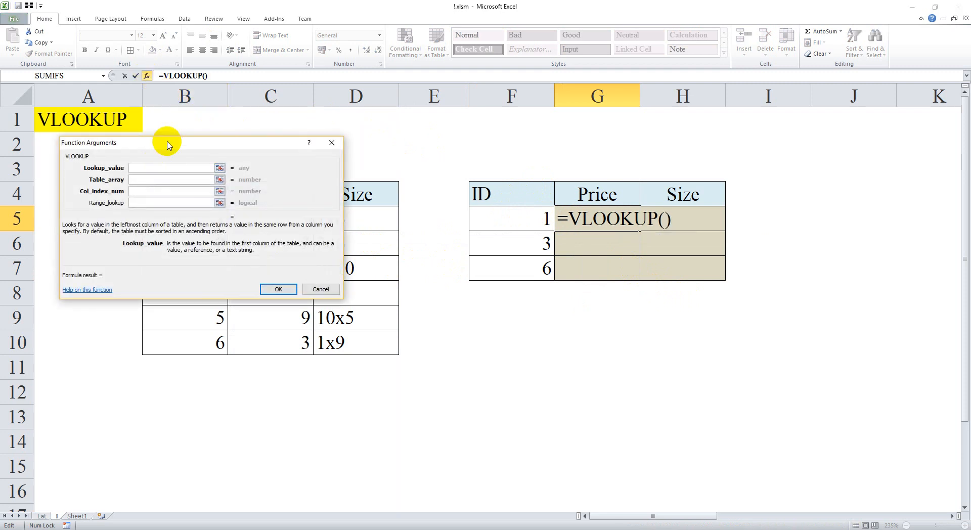
{"action": "left_click_drag", "start_coordinate": [167, 144], "coordinate": [706, 155]}
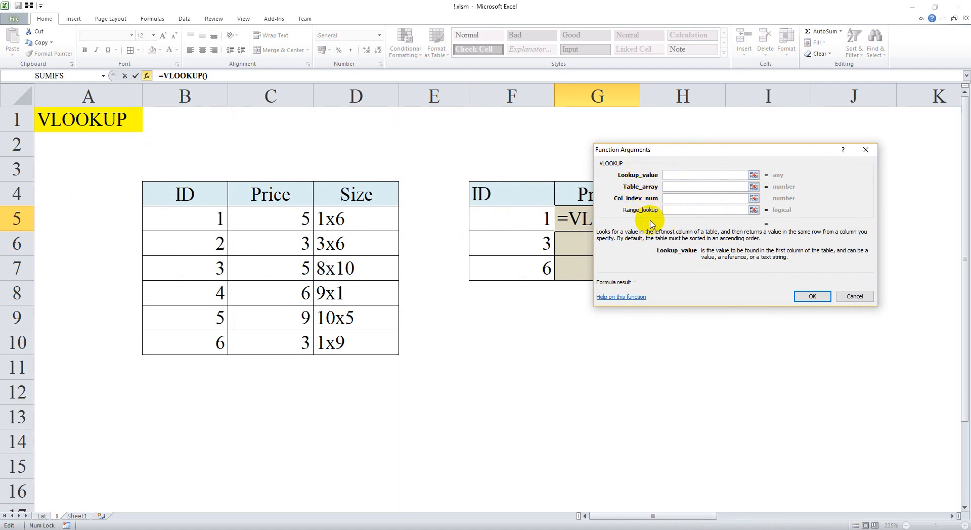
Step: Set the VLOOKUP's Range_lookup to 0 and its Lookup_value to the ID in F5
{"action": "left_click", "coordinate": [685, 210]}
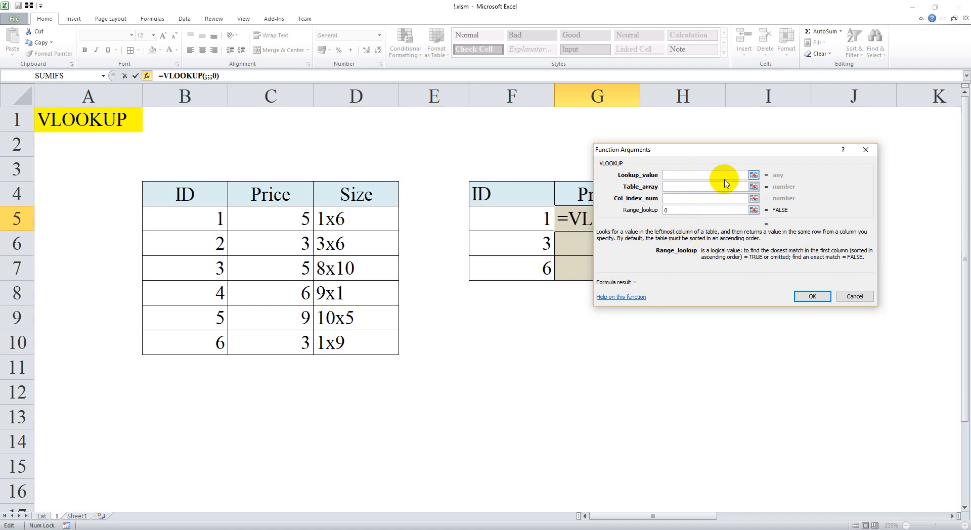
{"action": "left_click", "coordinate": [688, 174]}
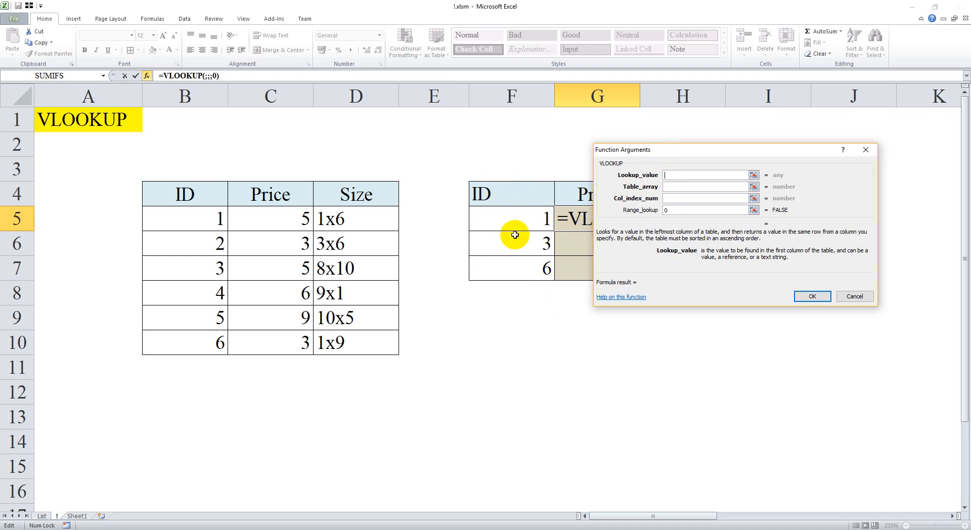
{"action": "left_click_drag", "start_coordinate": [691, 151], "coordinate": [573, 246]}
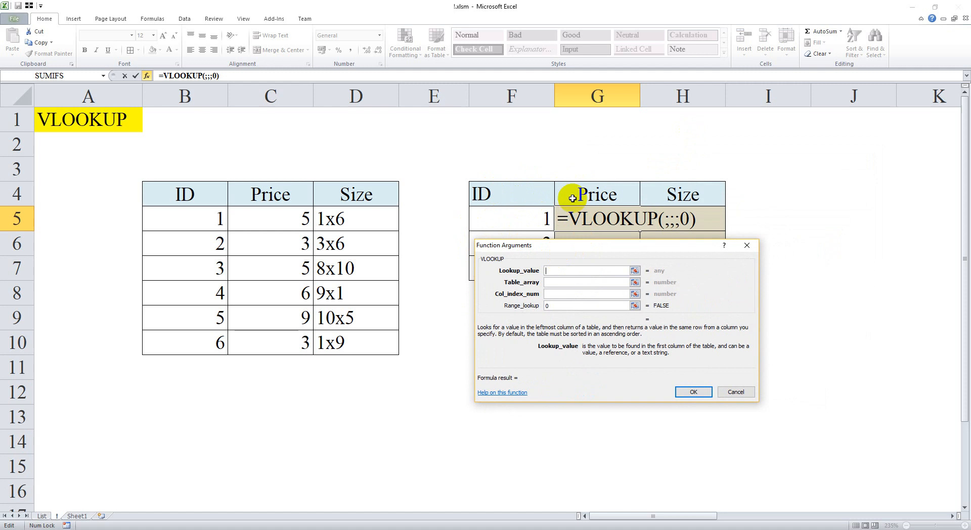
{"action": "left_click", "coordinate": [499, 215]}
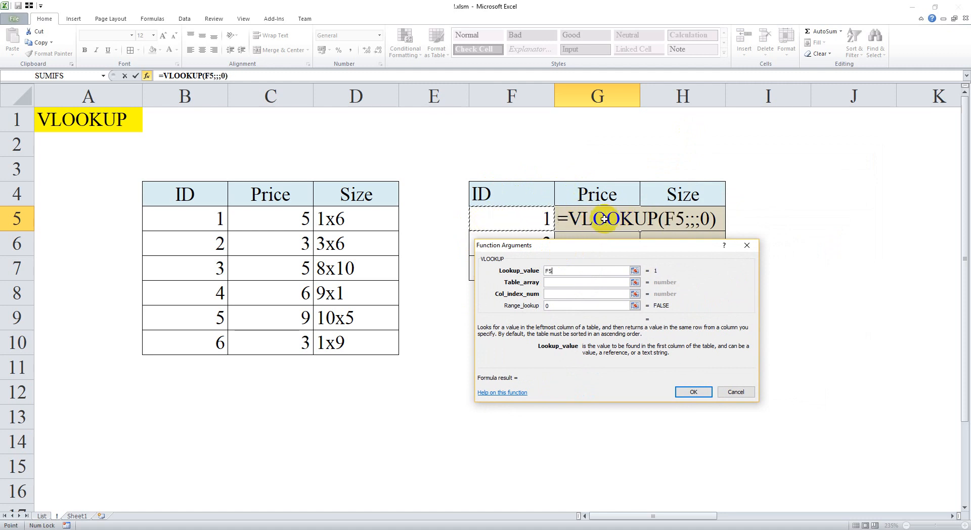
Step: Set the Table_array to the whole source table as the absolute reference $B$4:$D$10
{"action": "left_click", "coordinate": [554, 281]}
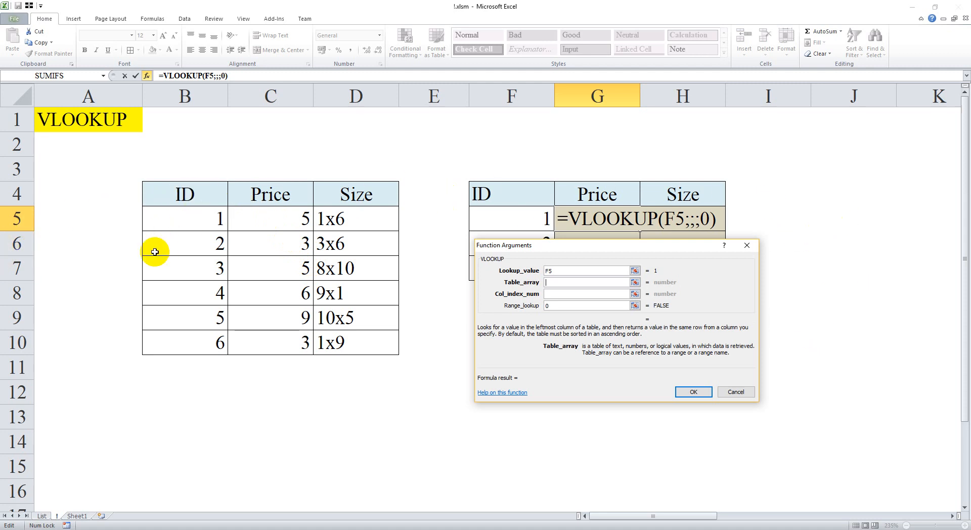
{"action": "left_click", "coordinate": [204, 96]}
{"action": "left_click_drag", "start_coordinate": [204, 96], "coordinate": [354, 96]}
{"action": "left_click_drag", "start_coordinate": [198, 188], "coordinate": [377, 331]}
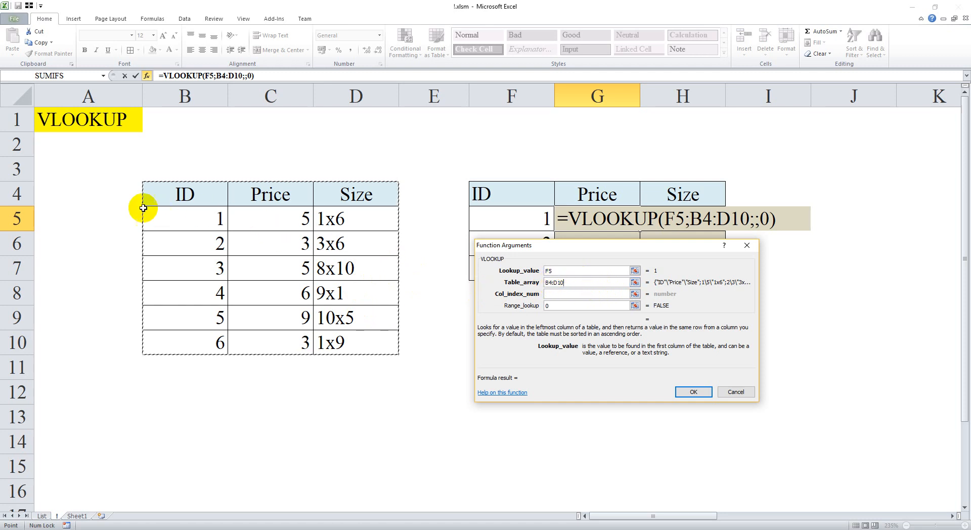
{"action": "left_click", "coordinate": [193, 96]}
{"action": "left_click_drag", "start_coordinate": [192, 190], "coordinate": [373, 331]}
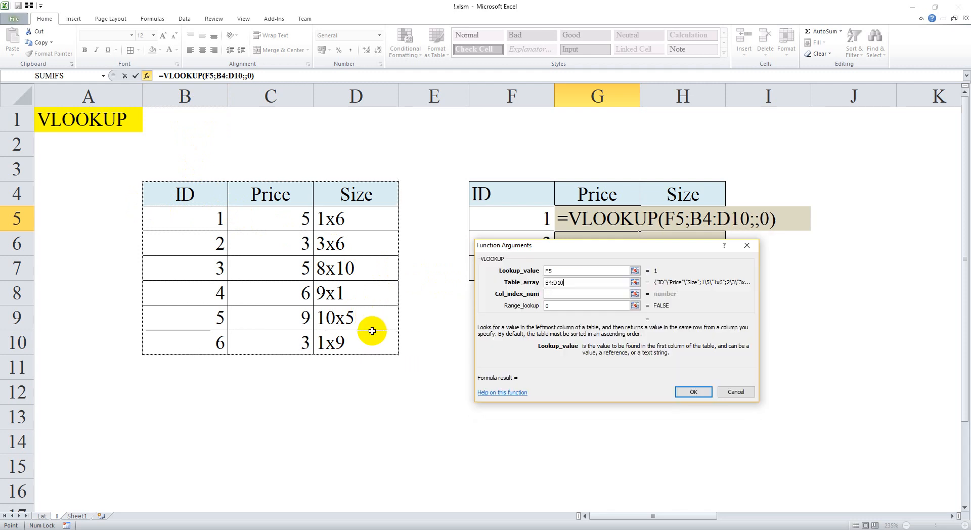
{"action": "left_click_drag", "start_coordinate": [190, 191], "coordinate": [369, 332]}
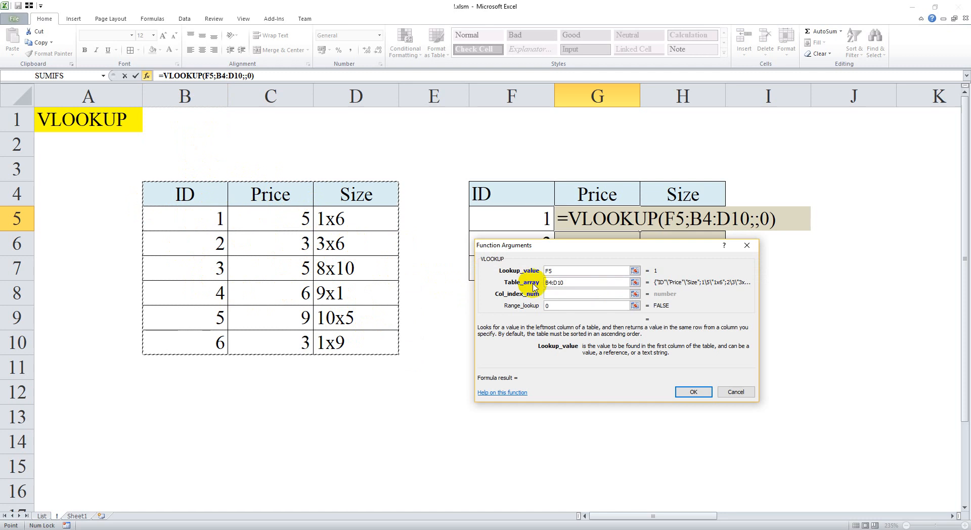
{"action": "left_click", "coordinate": [574, 282]}
{"action": "key", "text": "F4"}
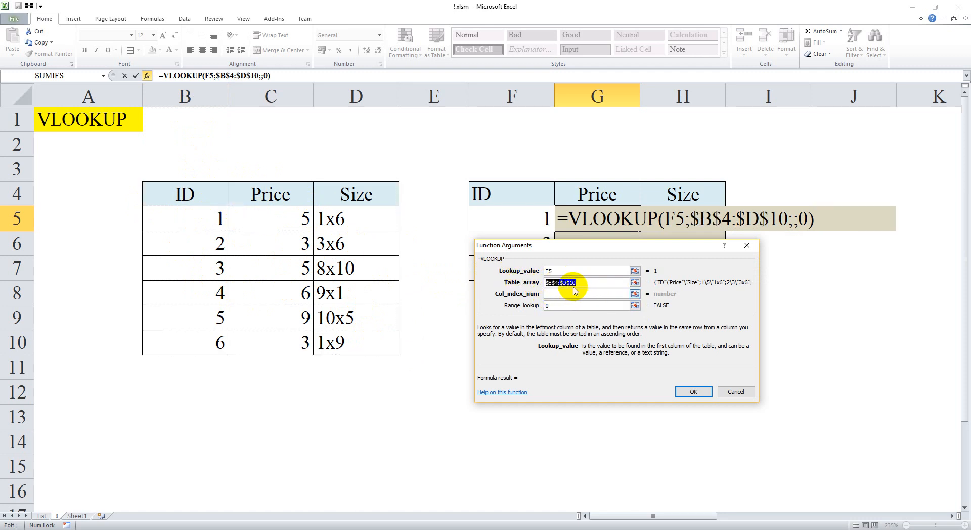
Step: Set Col_index_num to 2 for the Price column and confirm the VLOOKUP formula in G5
{"action": "left_click", "coordinate": [568, 294]}
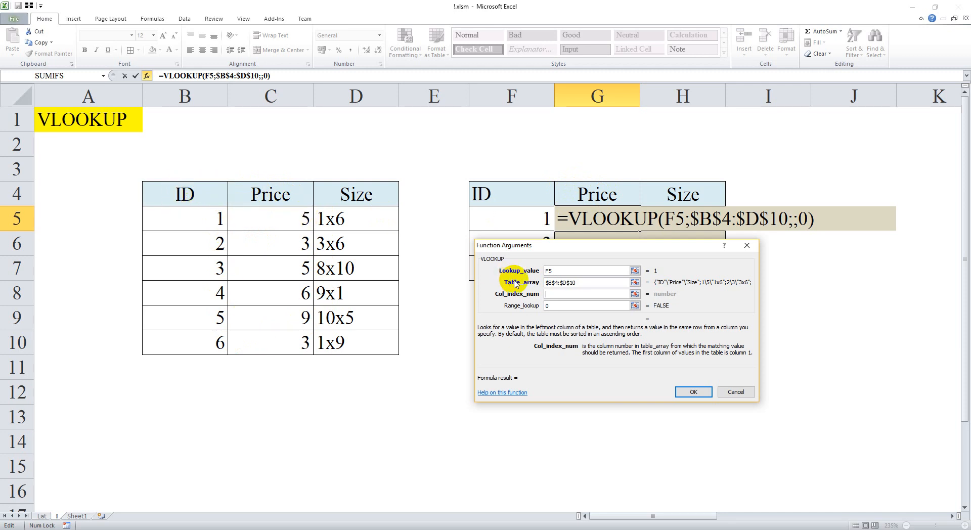
{"action": "type", "text": "2"}
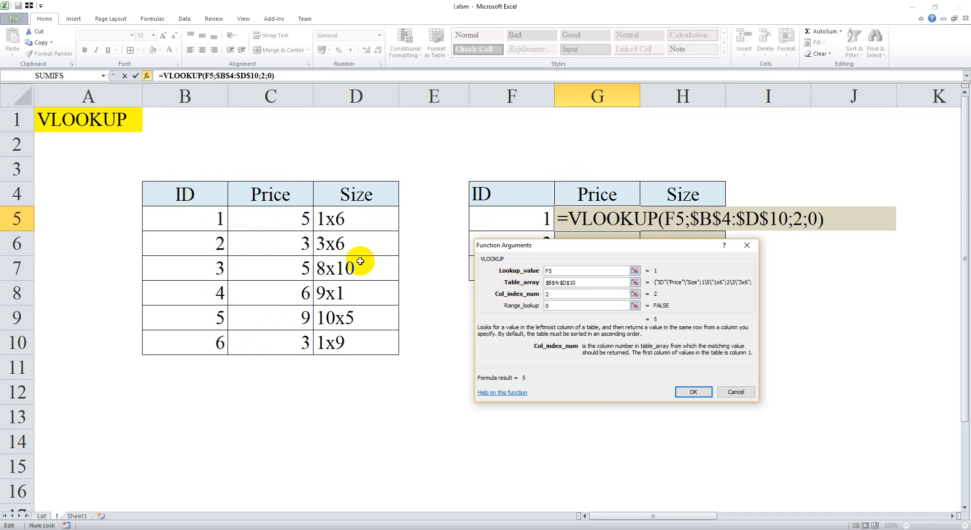
{"action": "left_click", "coordinate": [583, 282]}
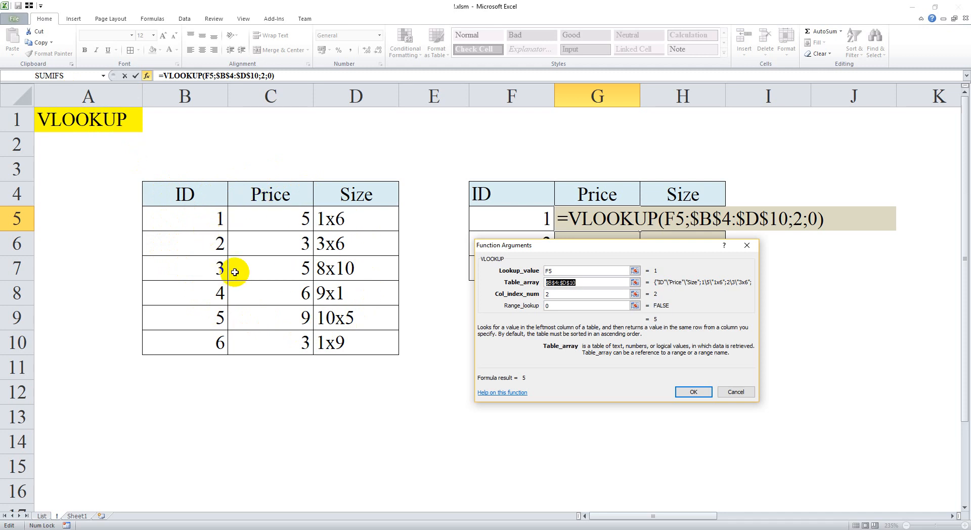
{"action": "left_click", "coordinate": [574, 294]}
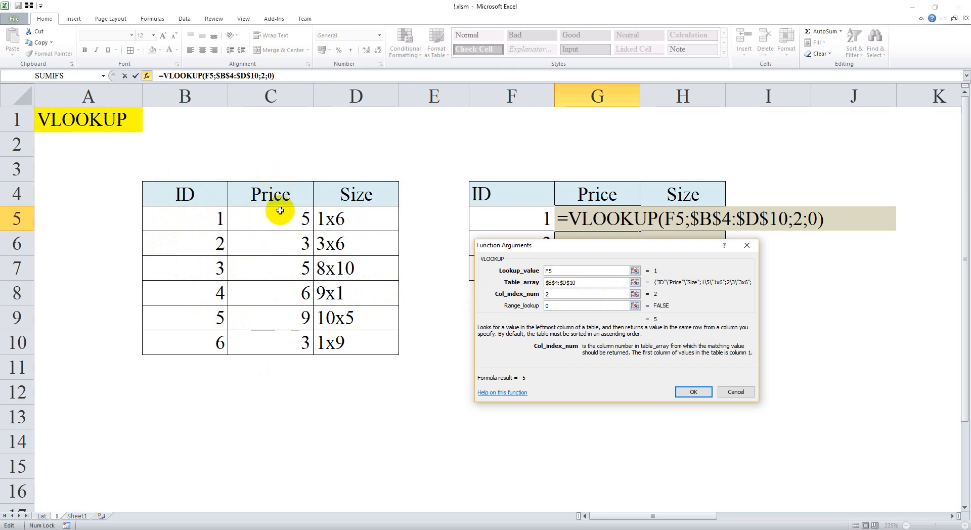
{"action": "left_click", "coordinate": [695, 391]}
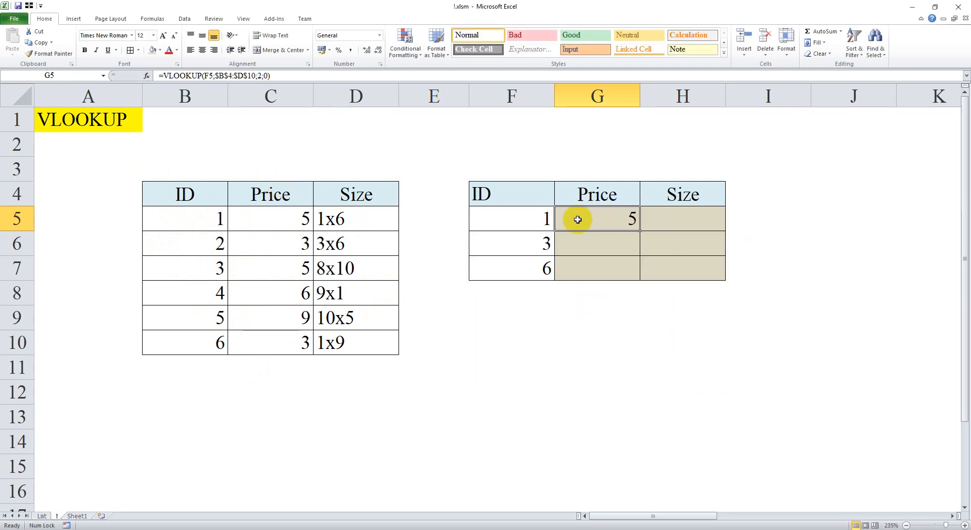
Step: Copy the VLOOKUP formula from G5 into the Price cells G6 and G7
{"action": "left_click_drag", "start_coordinate": [217, 221], "coordinate": [248, 222]}
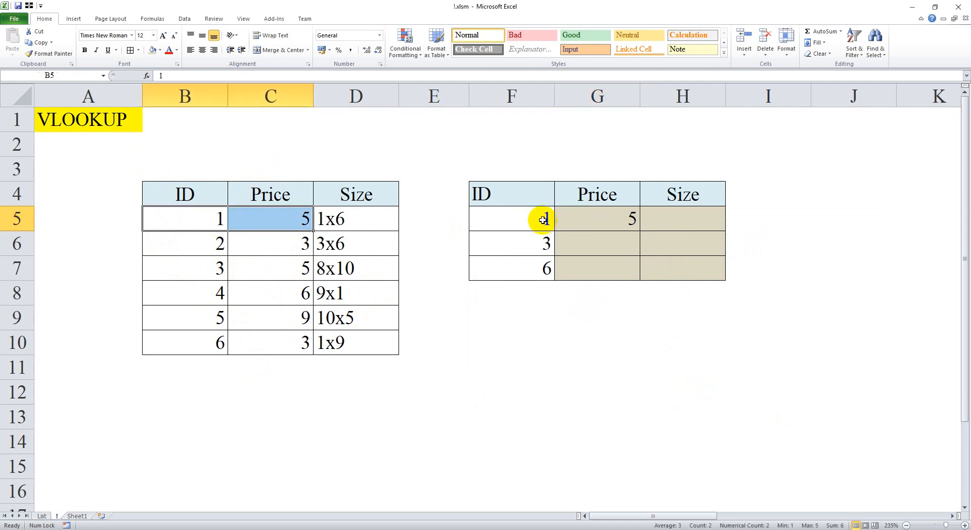
{"action": "left_click_drag", "start_coordinate": [544, 222], "coordinate": [596, 221]}
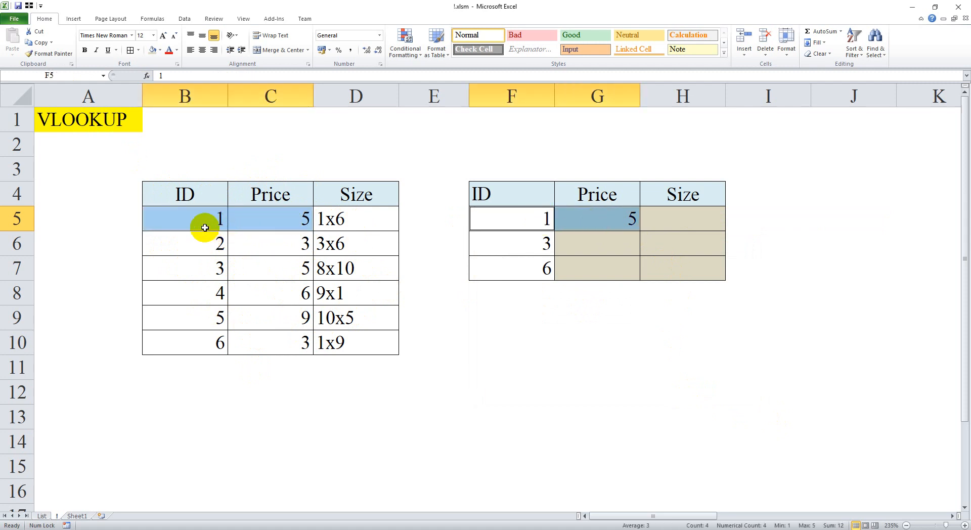
{"action": "left_click", "coordinate": [607, 228]}
{"action": "key", "text": "ctrl+c"}
{"action": "left_click", "coordinate": [617, 245]}
{"action": "key", "text": "ctrl+v"}
{"action": "left_click", "coordinate": [602, 268]}
{"action": "key", "text": "ctrl+v"}
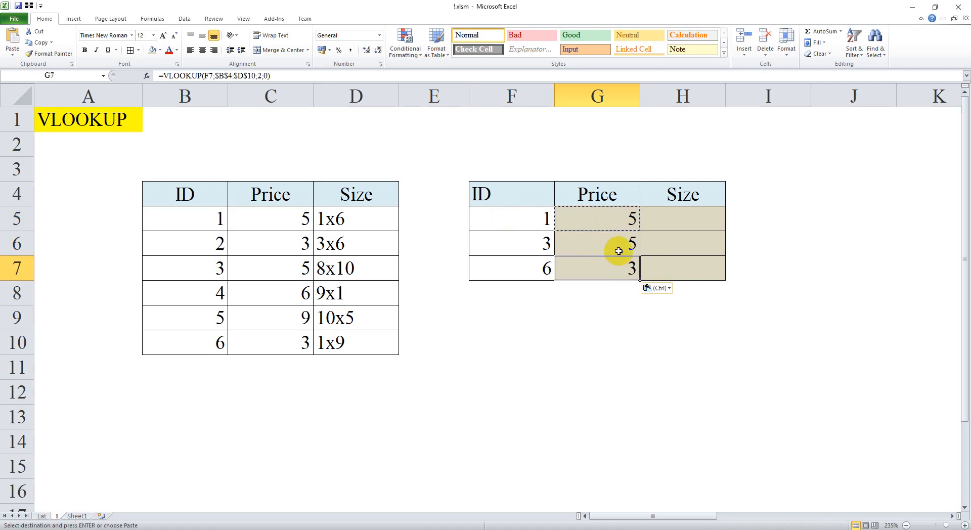
{"action": "left_click", "coordinate": [584, 242]}
{"action": "key", "text": "Escape"}
Step: Set the Price of ID 3 in the source table to 8
{"action": "left_click", "coordinate": [291, 265]}
{"action": "type", "text": "8"}
{"action": "key", "text": "Return"}
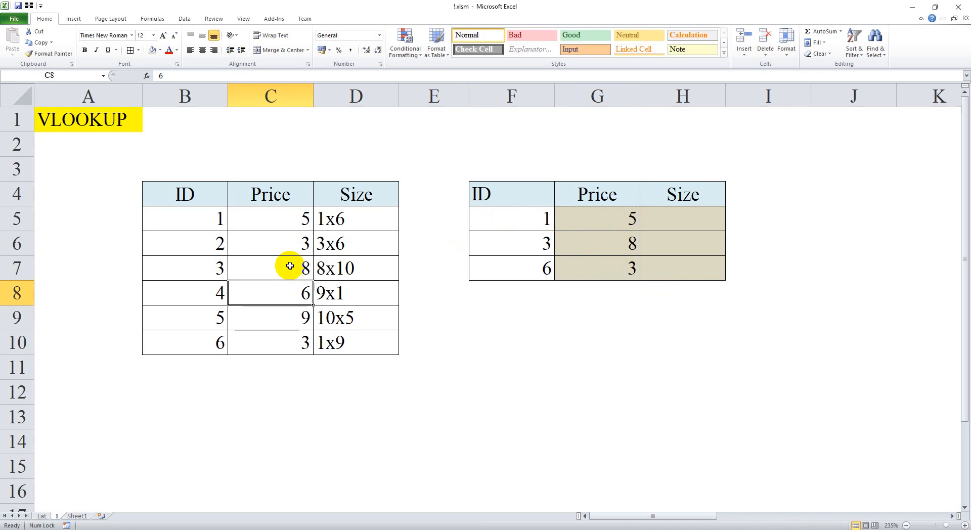
Step: Compare the ID and Price of IDs 3 and 6 in the lookup table with their source rows
{"action": "left_click", "coordinate": [506, 238]}
{"action": "left_click_drag", "start_coordinate": [554, 237], "coordinate": [582, 240]}
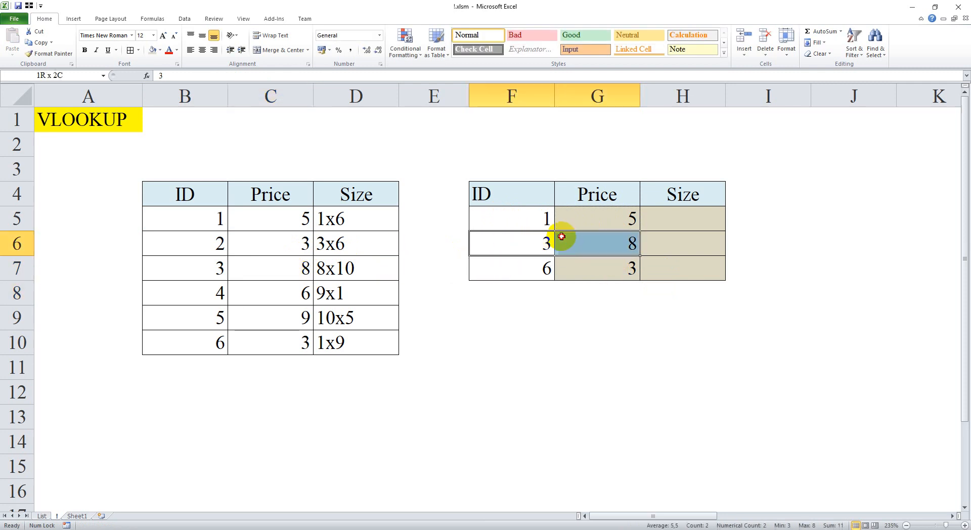
{"action": "left_click_drag", "start_coordinate": [196, 269], "coordinate": [262, 269], "text": "ctrl"}
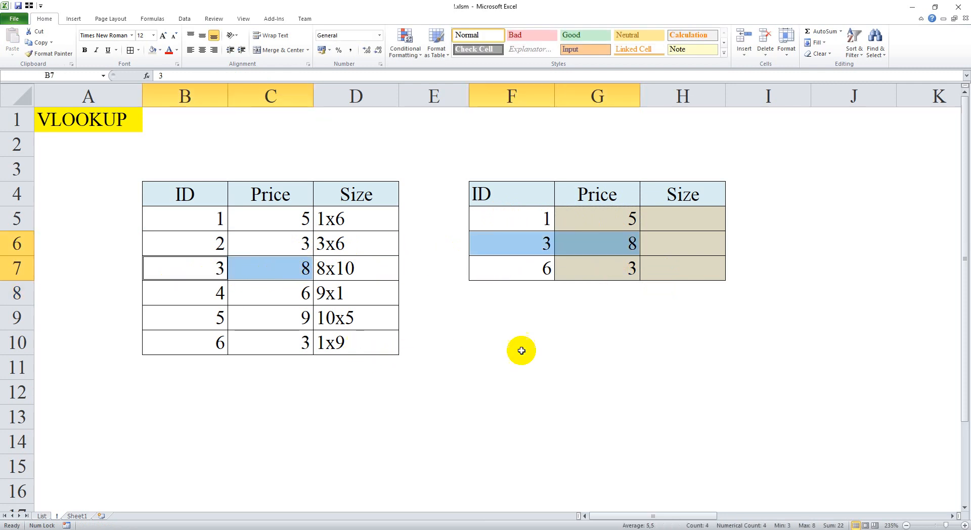
{"action": "left_click_drag", "start_coordinate": [519, 266], "coordinate": [594, 268]}
{"action": "left_click_drag", "start_coordinate": [161, 351], "coordinate": [268, 342], "text": "ctrl"}
{"action": "left_click_drag", "start_coordinate": [600, 218], "coordinate": [519, 278]}
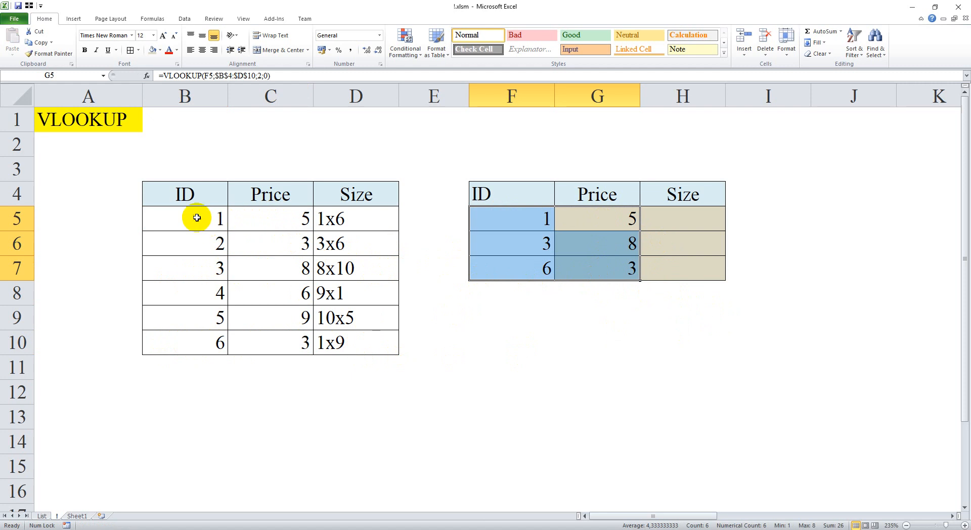
{"action": "left_click", "coordinate": [527, 219]}
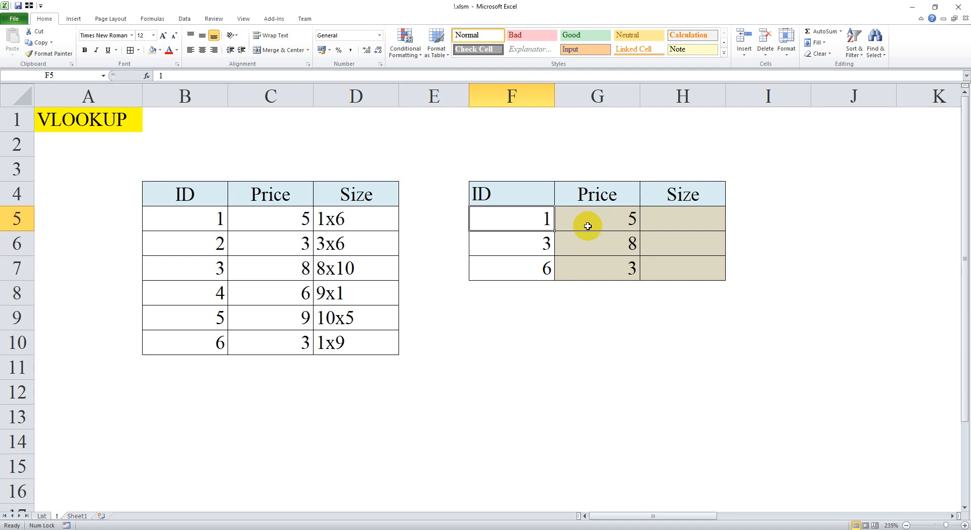
Step: Duplicate the ID 6 source row into row 11 and set the duplicate's Price to 9
{"action": "left_click_drag", "start_coordinate": [220, 337], "coordinate": [380, 337]}
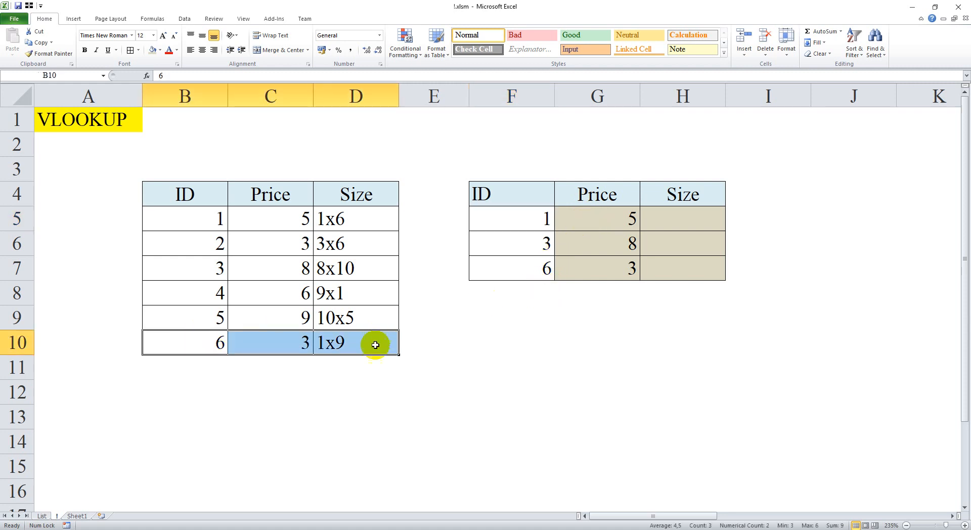
{"action": "key", "text": "ctrl+c"}
{"action": "left_click", "coordinate": [195, 364]}
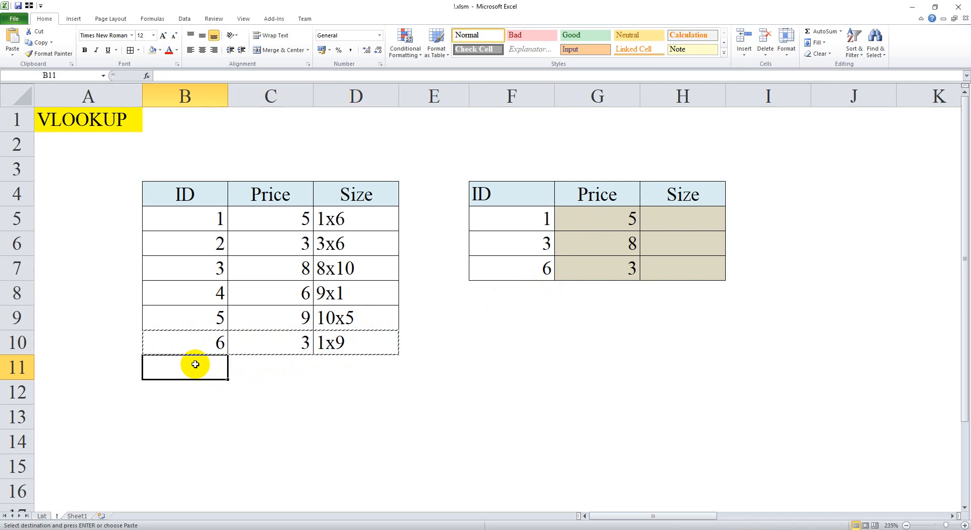
{"action": "key", "text": "ctrl+v"}
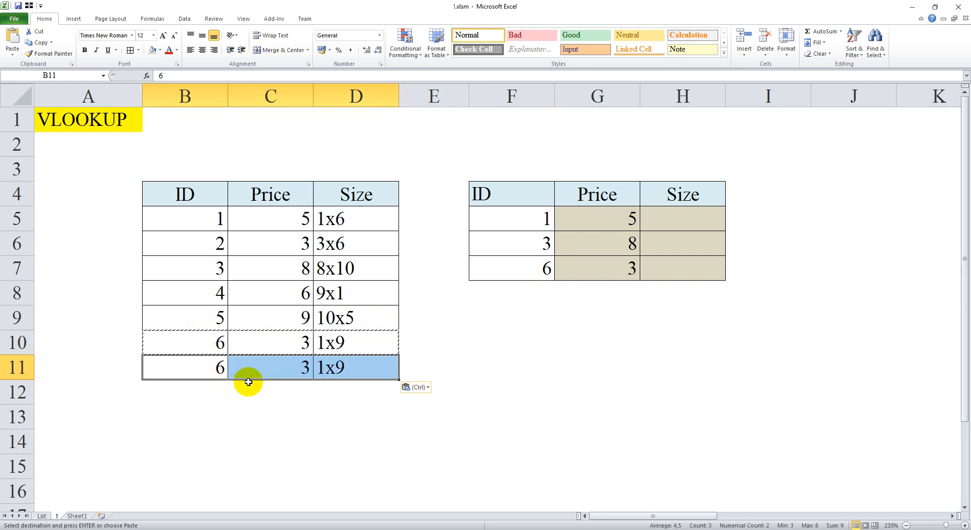
{"action": "left_click", "coordinate": [281, 373]}
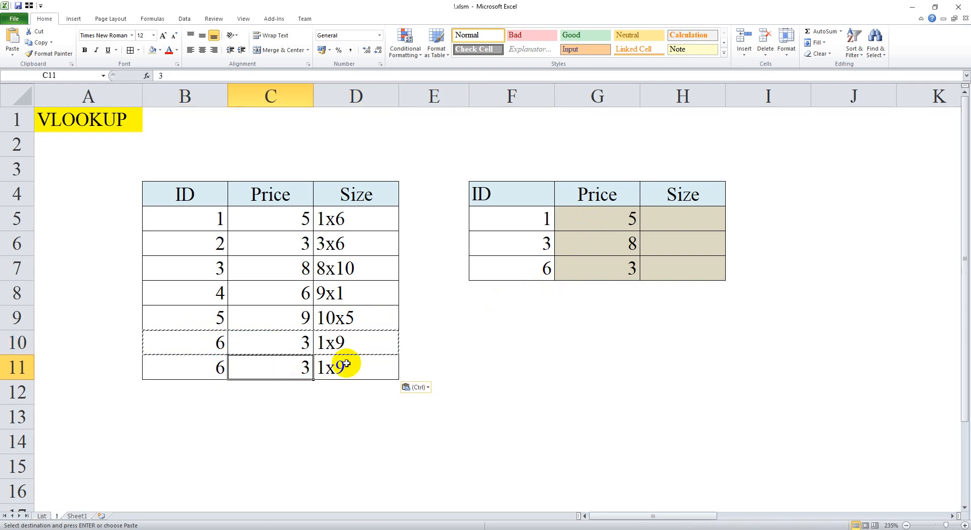
{"action": "type", "text": "9"}
{"action": "key", "text": "Return"}
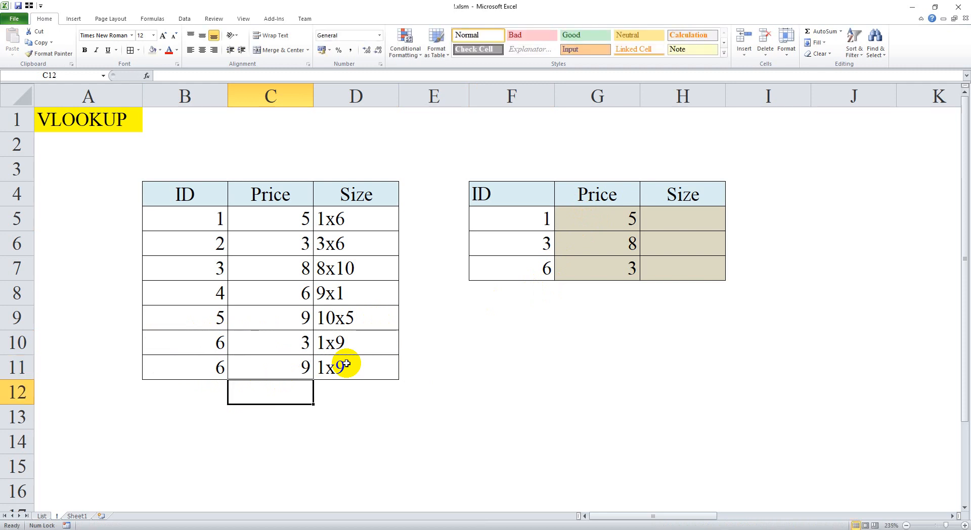
{"action": "left_click", "coordinate": [345, 364]}
{"action": "key", "text": "Left"}
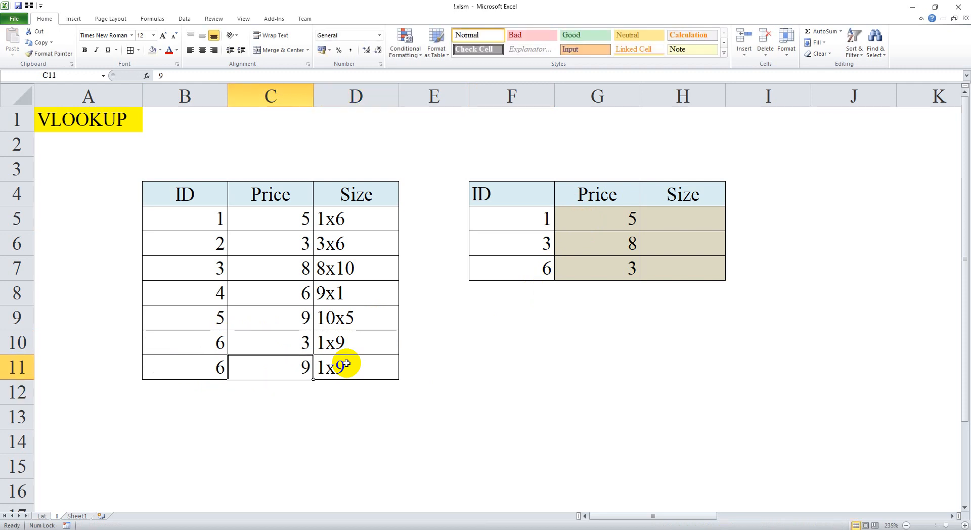
Step: Colour the text of both ID 6 rows in the source table, B10:D11, red
{"action": "left_click", "coordinate": [511, 267]}
{"action": "left_click_drag", "start_coordinate": [546, 268], "coordinate": [597, 267]}
{"action": "left_click_drag", "start_coordinate": [205, 347], "coordinate": [329, 362]}
{"action": "left_click", "coordinate": [164, 51]}
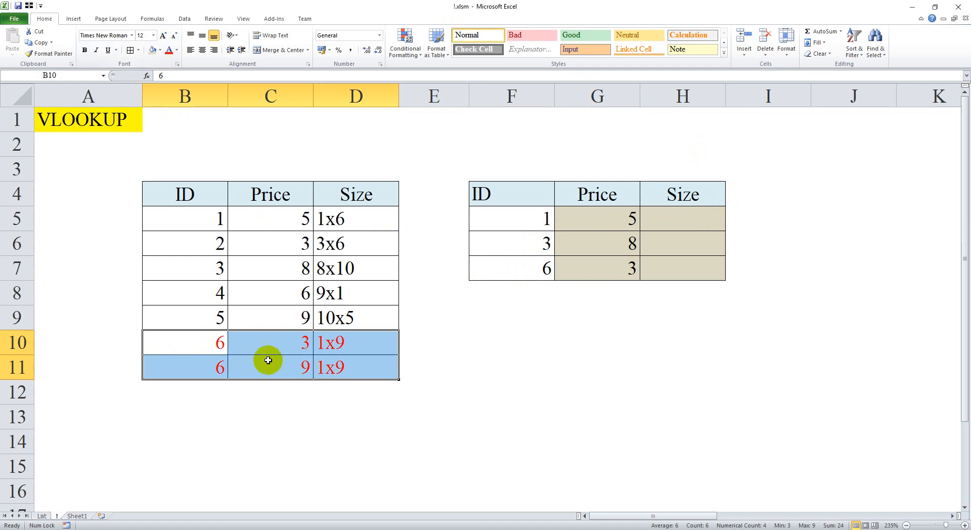
Step: Examine which of the duplicate ID 6 rows the VLOOKUP in G7 takes its Price from
{"action": "left_click_drag", "start_coordinate": [205, 200], "coordinate": [202, 341]}
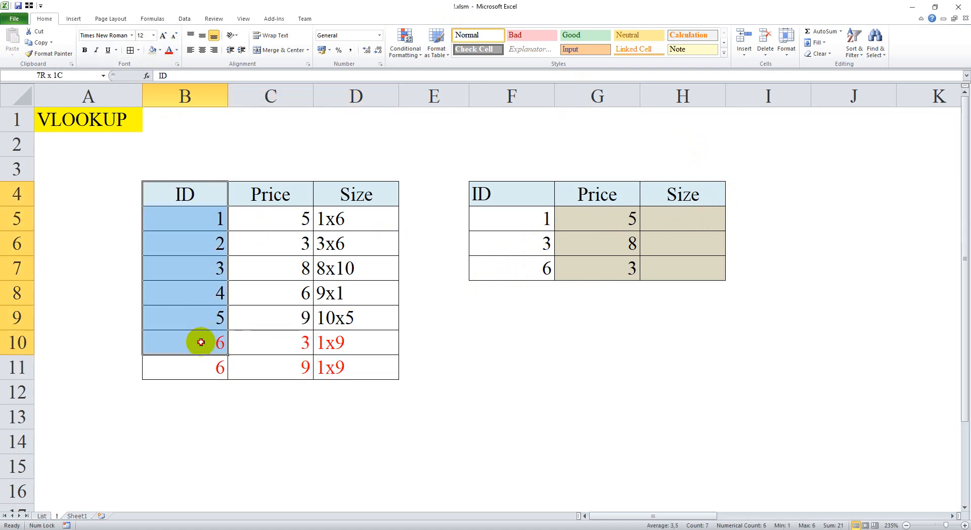
{"action": "left_click", "coordinate": [273, 346]}
{"action": "left_click", "coordinate": [267, 367]}
{"action": "left_click", "coordinate": [611, 274]}
{"action": "left_click", "coordinate": [300, 339]}
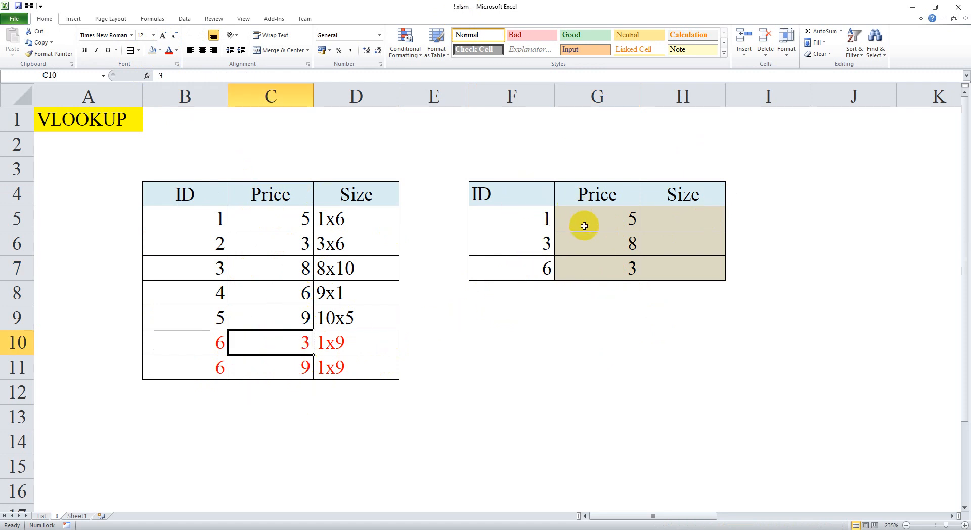
{"action": "left_click_drag", "start_coordinate": [195, 135], "coordinate": [196, 348]}
{"action": "left_click_drag", "start_coordinate": [268, 130], "coordinate": [268, 349]}
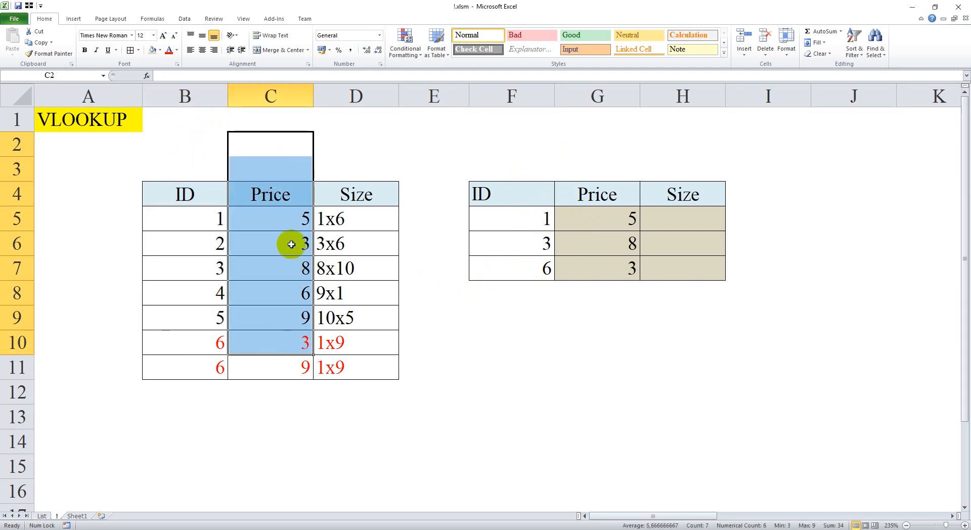
{"action": "left_click_drag", "start_coordinate": [180, 166], "coordinate": [207, 270]}
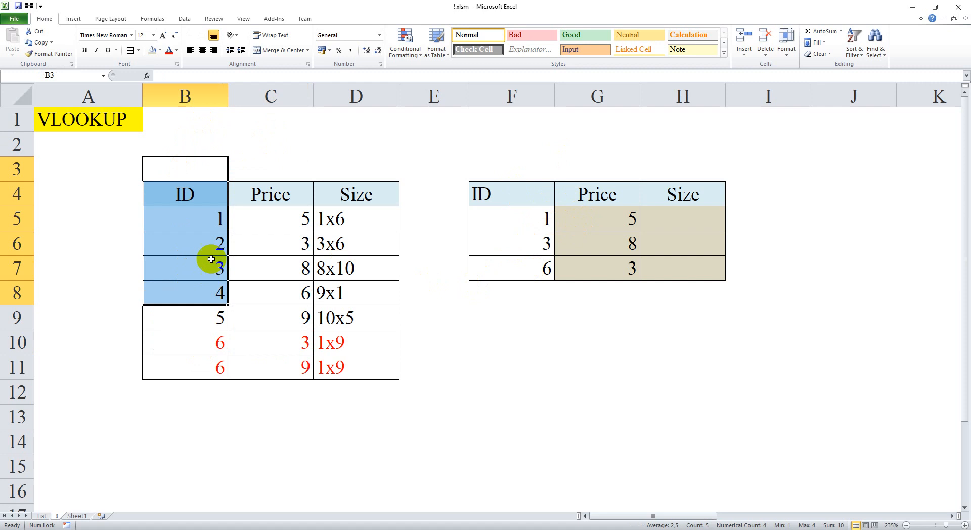
{"action": "left_click", "coordinate": [201, 287]}
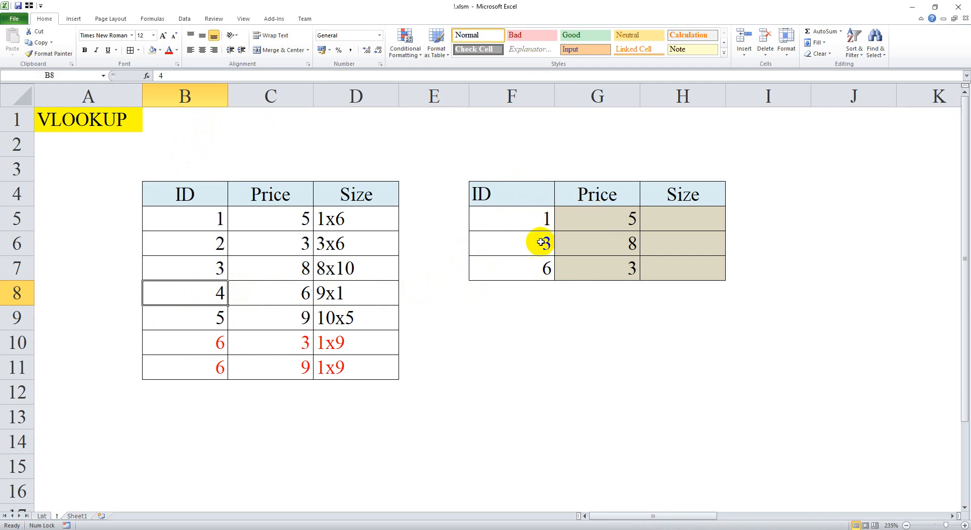
Step: Set the Price of the first ID 6 row to 9 and of the second to 3
{"action": "left_click", "coordinate": [291, 343]}
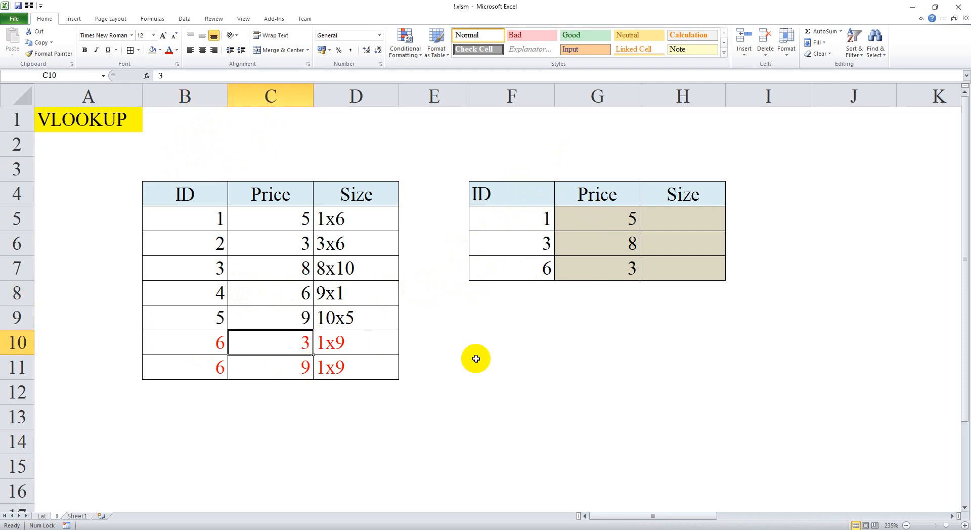
{"action": "type", "text": "9"}
{"action": "key", "text": "Return"}
{"action": "type", "text": "3"}
{"action": "key", "text": "Return"}
{"action": "key", "text": "Up"}
{"action": "key", "text": "Up"}
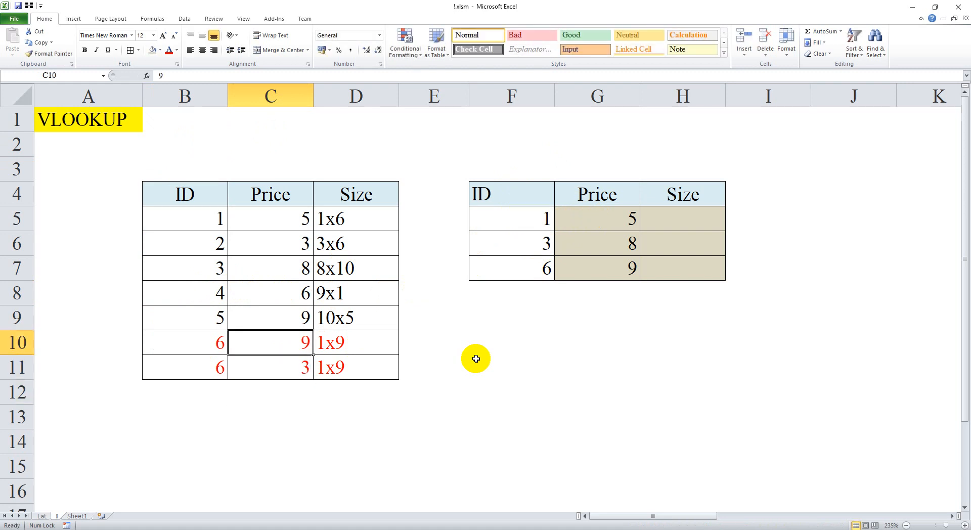
{"action": "key", "text": "shift+Down"}
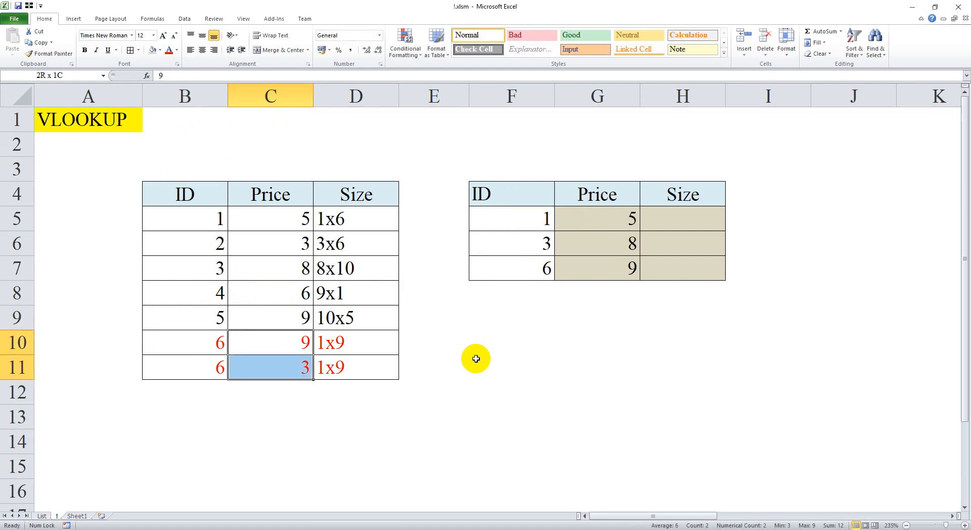
Step: Check G7's lookup result against the two ID 6 prices and the extent of the source table
{"action": "left_click", "coordinate": [605, 270]}
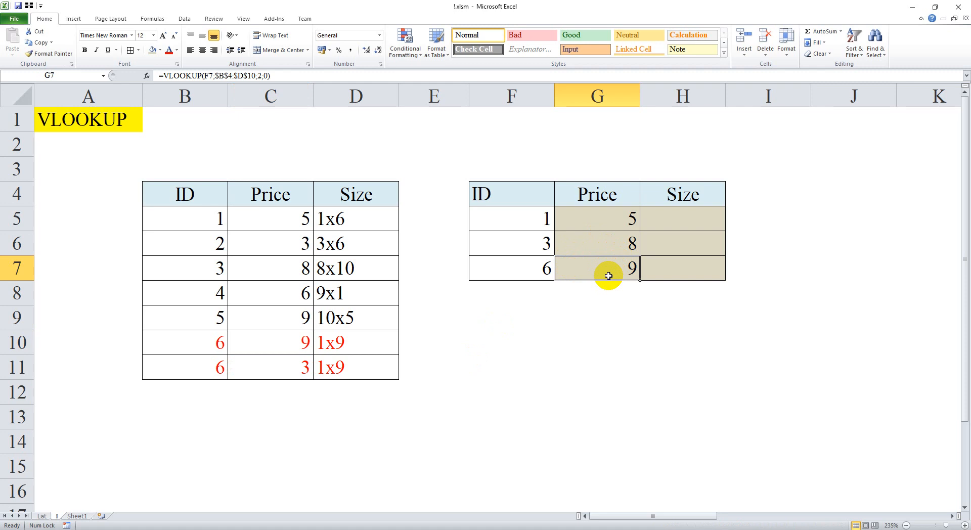
{"action": "left_click", "coordinate": [265, 365]}
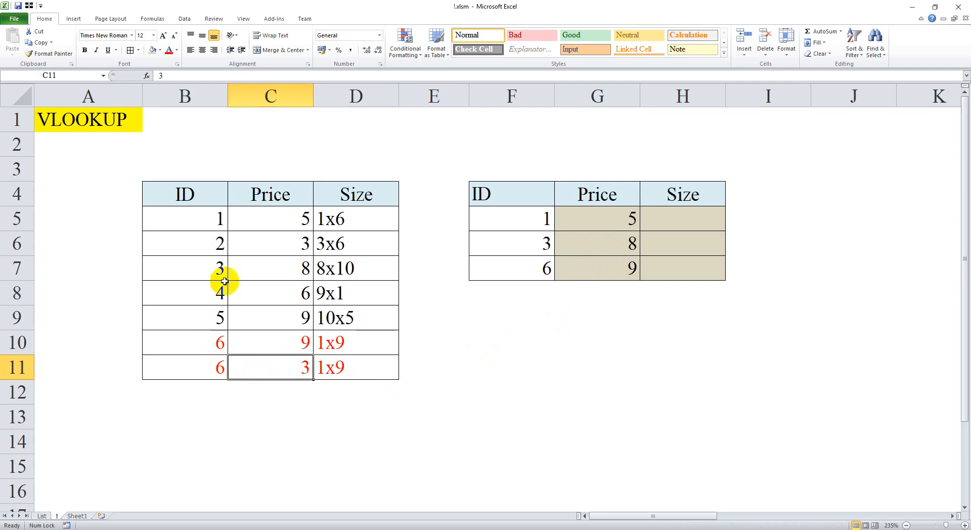
{"action": "left_click_drag", "start_coordinate": [207, 218], "coordinate": [193, 345]}
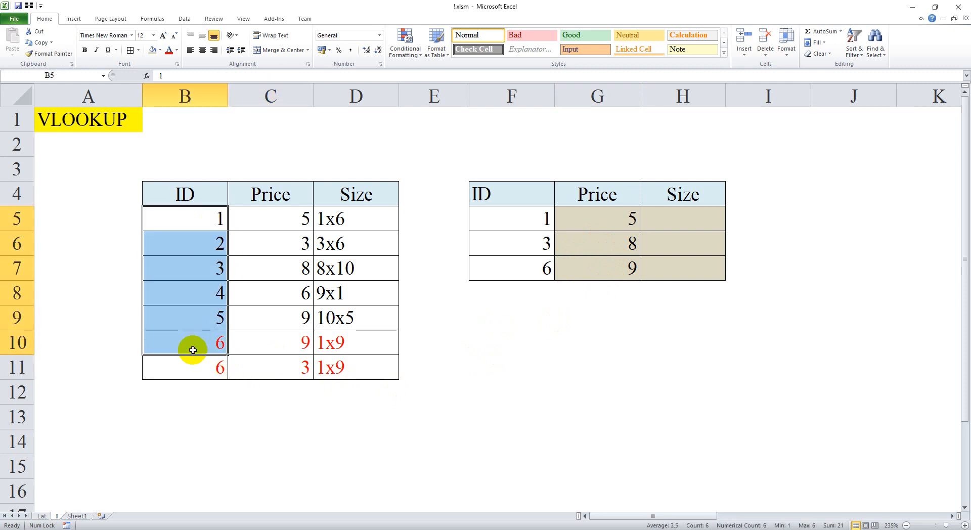
{"action": "left_click_drag", "start_coordinate": [213, 192], "coordinate": [370, 361]}
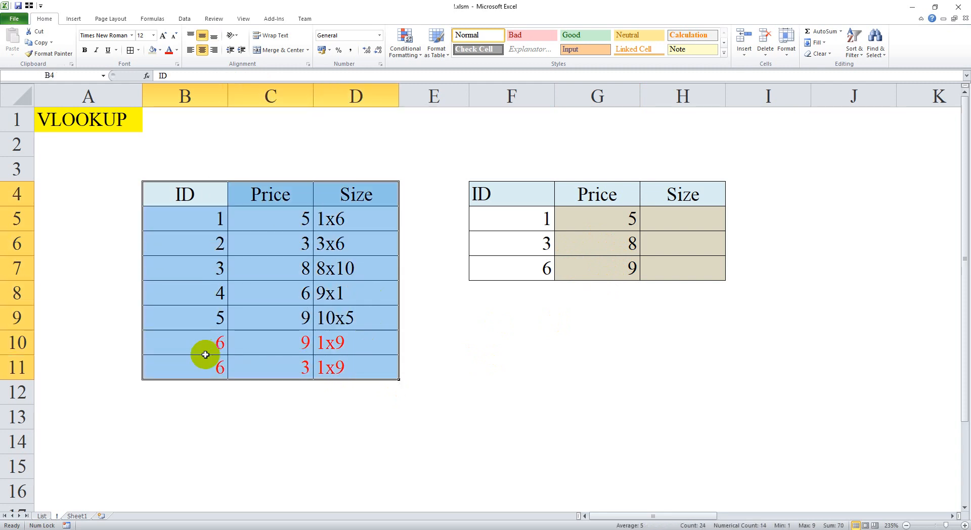
{"action": "left_click", "coordinate": [544, 331]}
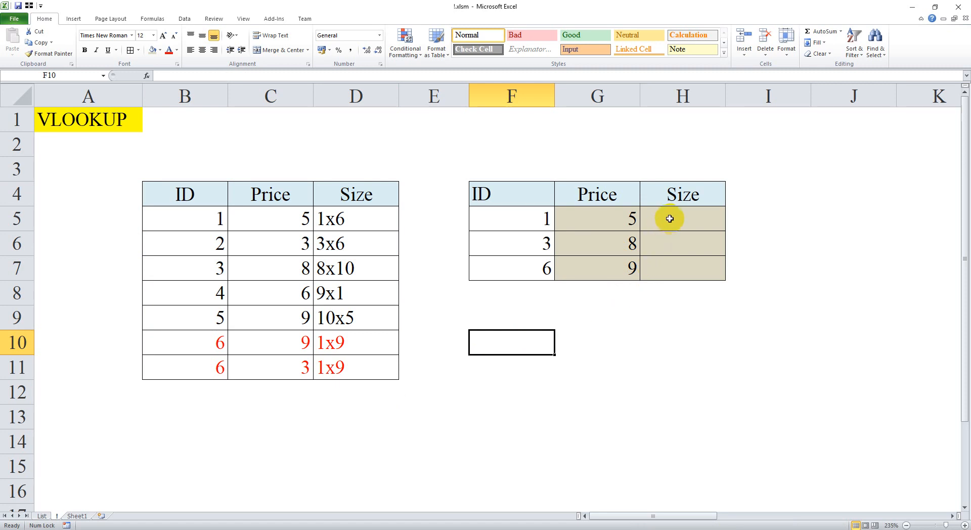
{"action": "left_click", "coordinate": [337, 373]}
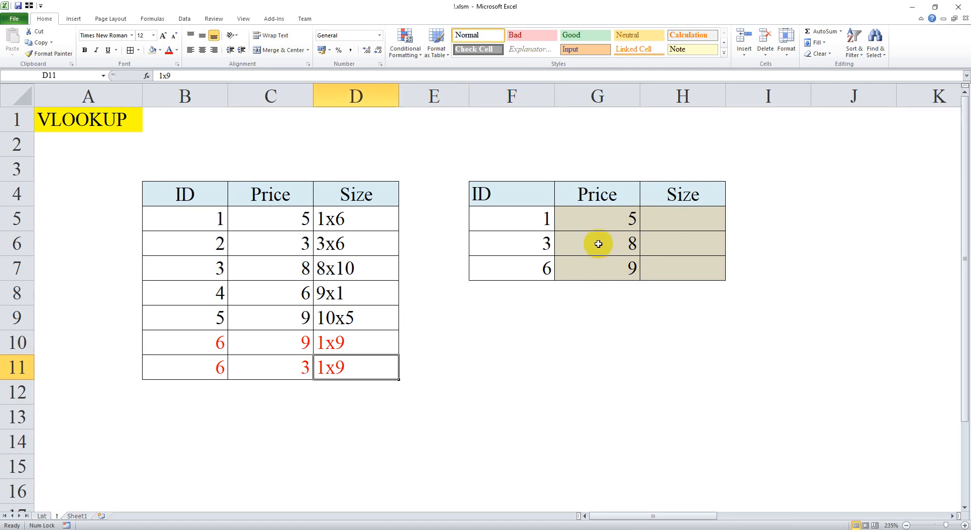
Step: Delete worksheet rows 10 and 11, which hold the two ID 6 entries
{"action": "left_click", "coordinate": [326, 345]}
{"action": "left_click_drag", "start_coordinate": [326, 344], "coordinate": [333, 366]}
{"action": "key", "text": "shift+space"}
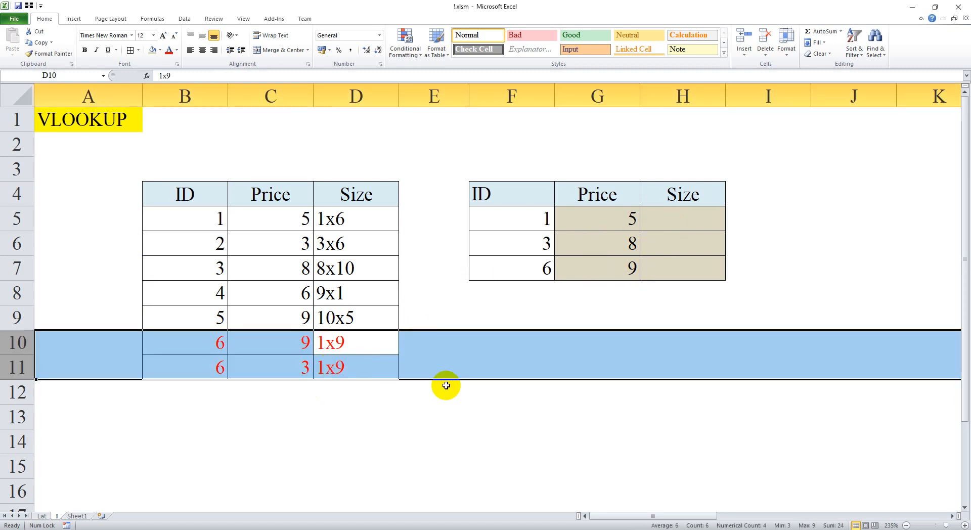
{"action": "key", "text": "Delete"}
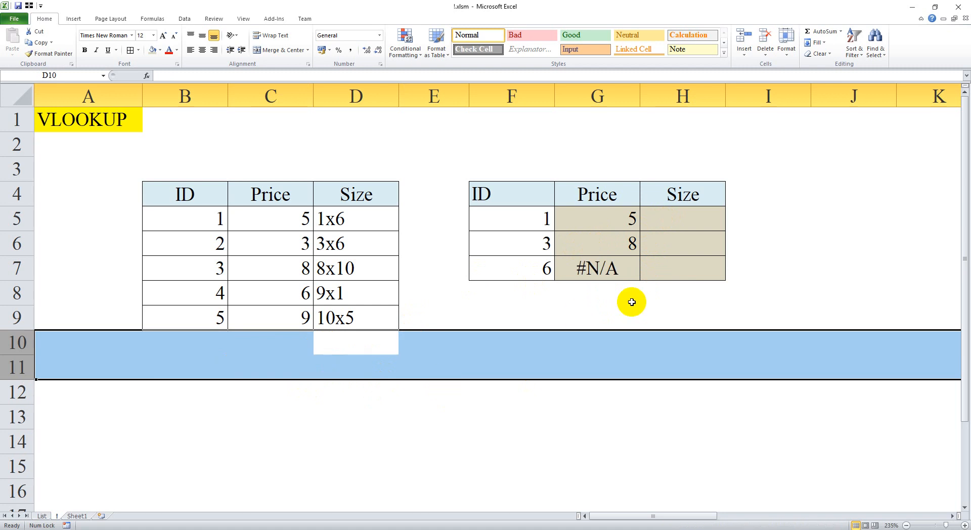
Step: Check the VLOOKUP in G7 for the missing ID 6, and undo the deletion of rows 10 and 11
{"action": "left_click", "coordinate": [541, 265]}
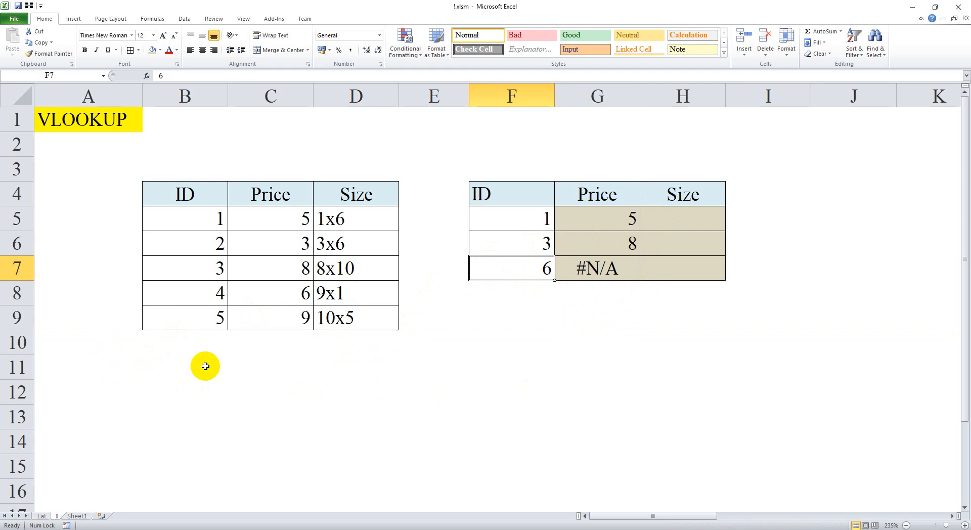
{"action": "left_click", "coordinate": [608, 272]}
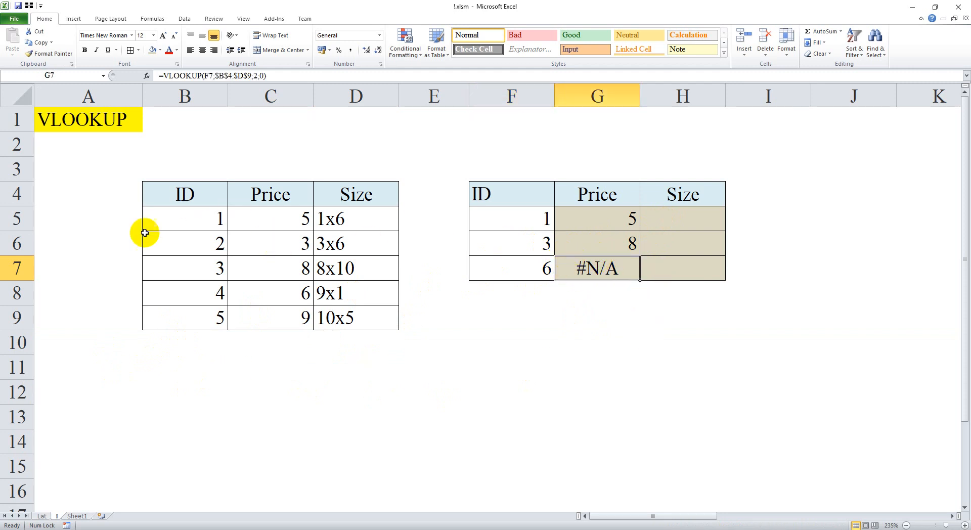
{"action": "left_click_drag", "start_coordinate": [526, 223], "coordinate": [523, 271]}
{"action": "left_click", "coordinate": [525, 270]}
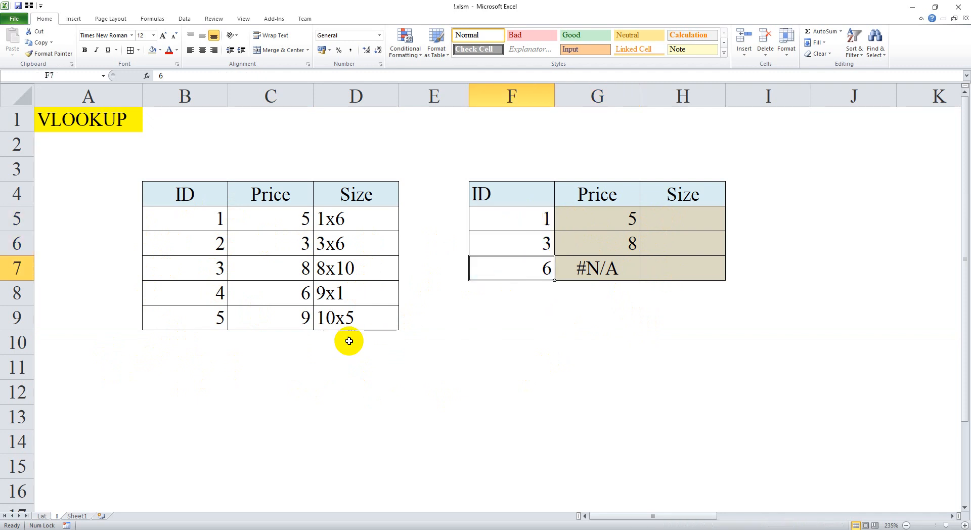
{"action": "key", "text": "ctrl+z"}
Step: Copy the formatting of the ID 5 row, B9:D9, onto the two red ID 6 rows with Format Painter
{"action": "left_click_drag", "start_coordinate": [214, 321], "coordinate": [333, 324]}
{"action": "right_click", "coordinate": [344, 317]}
{"action": "left_click", "coordinate": [459, 300]}
{"action": "left_click_drag", "start_coordinate": [182, 343], "coordinate": [336, 368]}
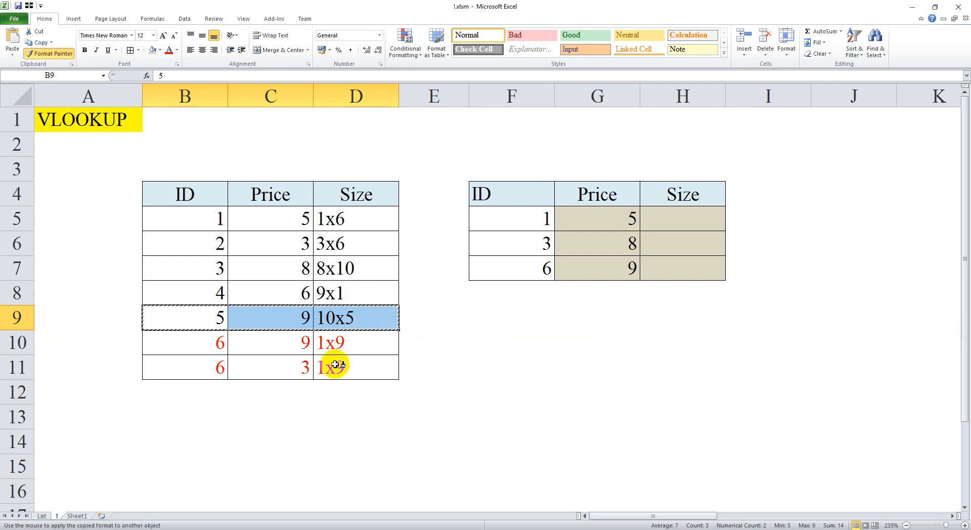
Step: Start a VLOOKUP formula in H5 with its function arguments open, and set the lookup value to F5
{"action": "left_click", "coordinate": [336, 314]}
{"action": "left_click", "coordinate": [590, 221]}
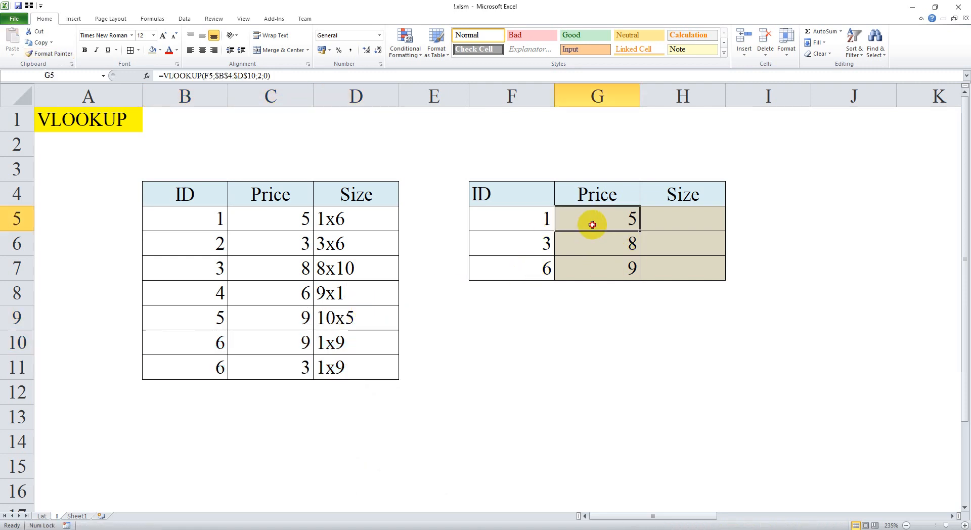
{"action": "left_click", "coordinate": [666, 218]}
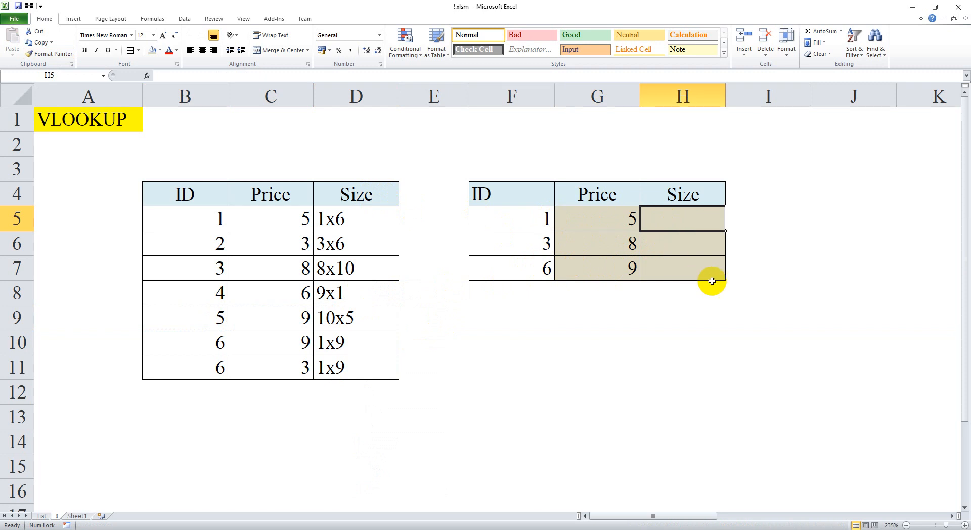
{"action": "type", "text": "="}
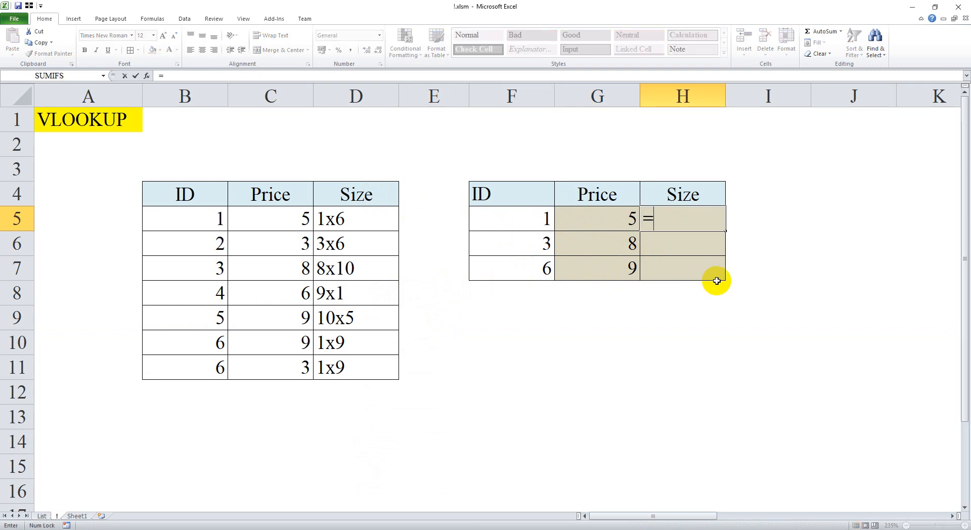
{"action": "type", "text": "vlo"}
{"action": "key", "text": "Tab"}
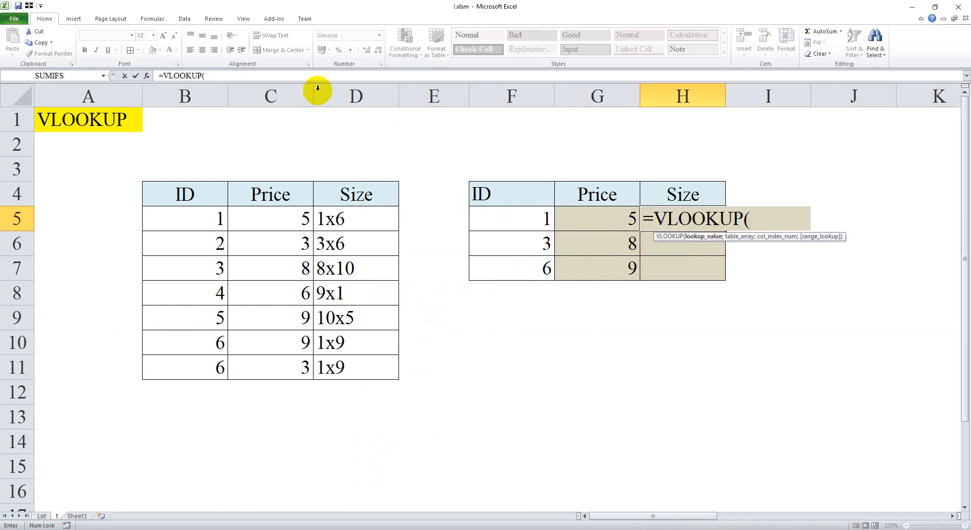
{"action": "left_click", "coordinate": [147, 76]}
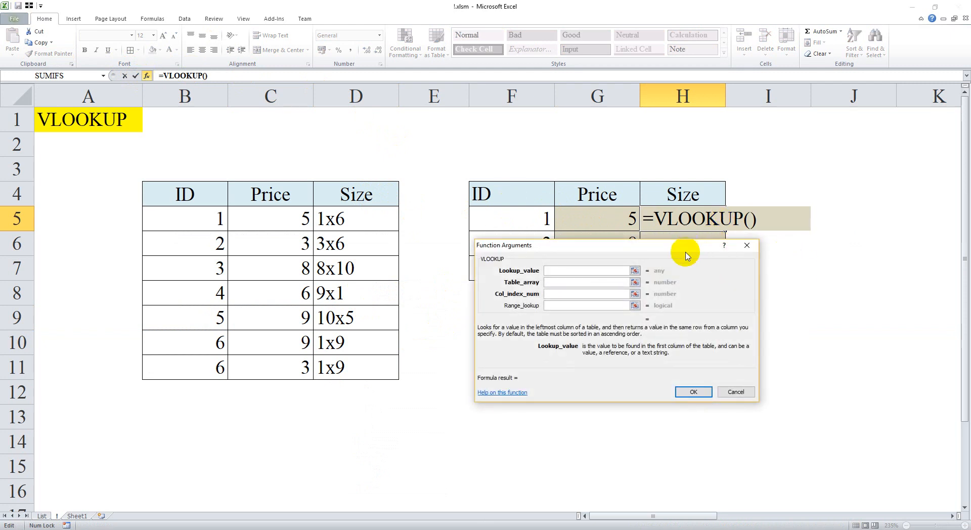
{"action": "left_click_drag", "start_coordinate": [588, 270], "coordinate": [613, 288]}
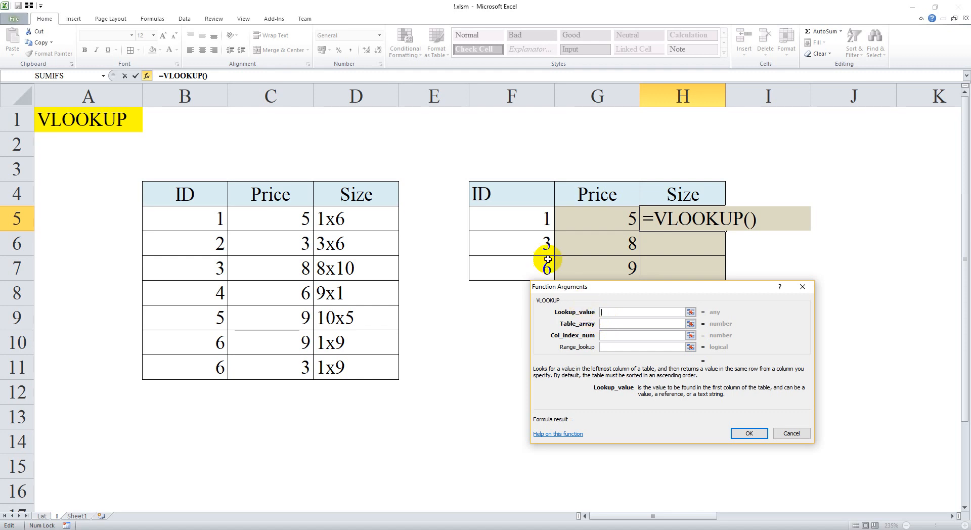
{"action": "left_click", "coordinate": [511, 215]}
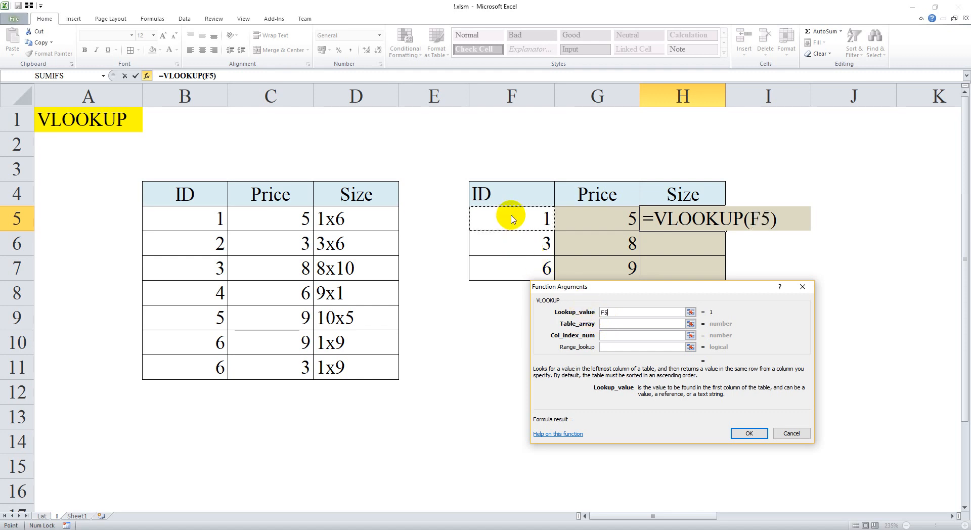
Step: Complete the H5 VLOOKUP with table array $B$5:$D$11, column index 3 and range lookup 0
{"action": "left_click", "coordinate": [625, 325]}
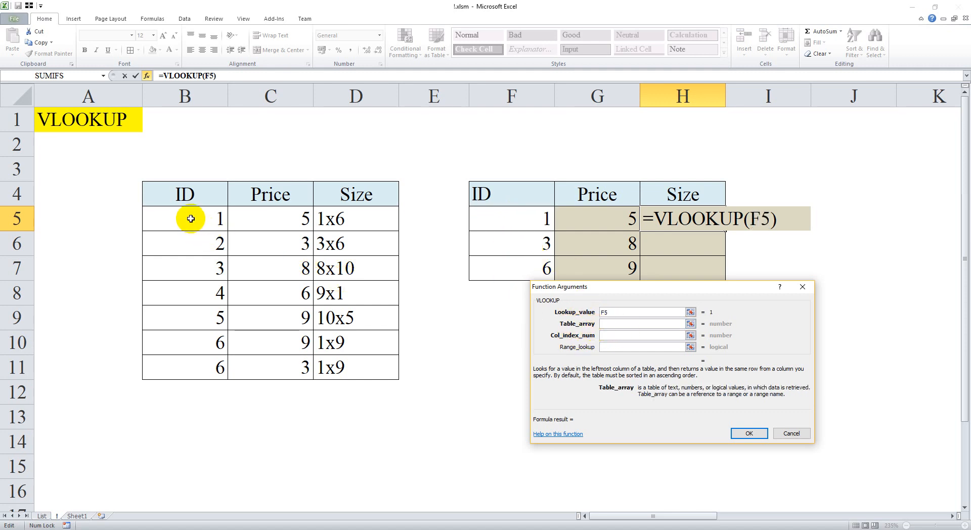
{"action": "left_click_drag", "start_coordinate": [190, 219], "coordinate": [369, 371]}
{"action": "key", "text": "F4"}
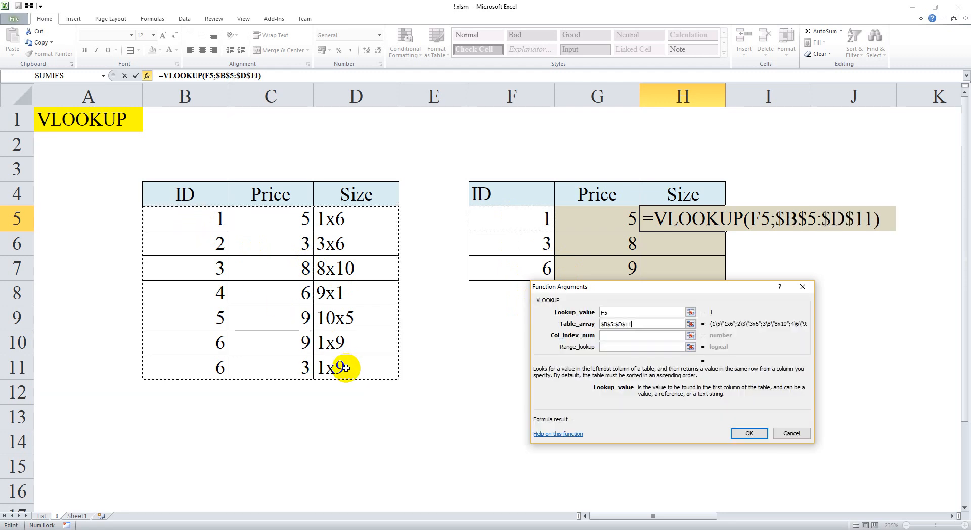
{"action": "left_click", "coordinate": [622, 336]}
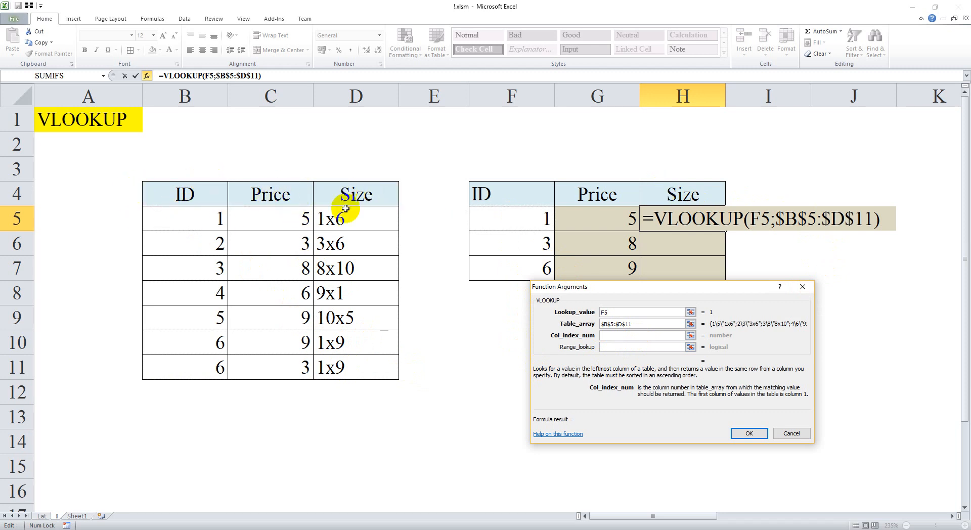
{"action": "type", "text": "3"}
{"action": "key", "text": "Tab"}
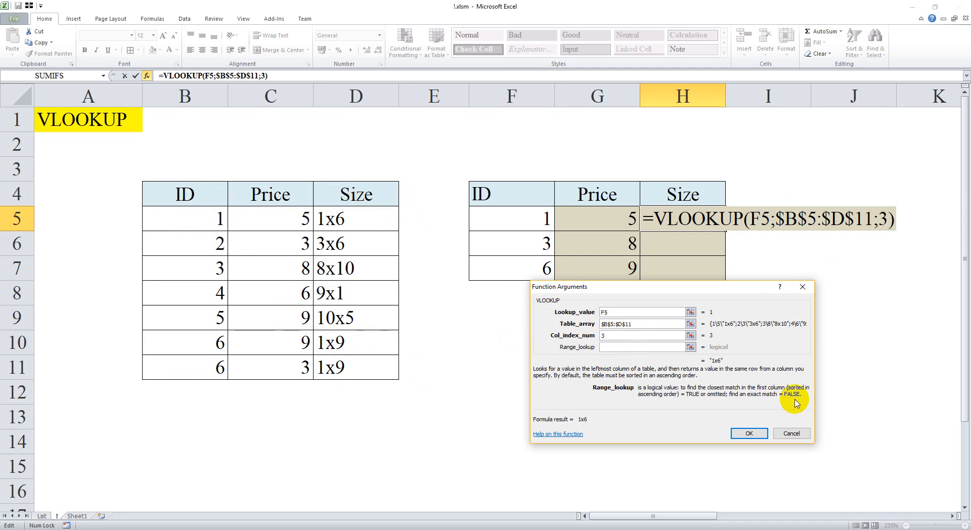
{"action": "type", "text": "0"}
{"action": "key", "text": "Return"}
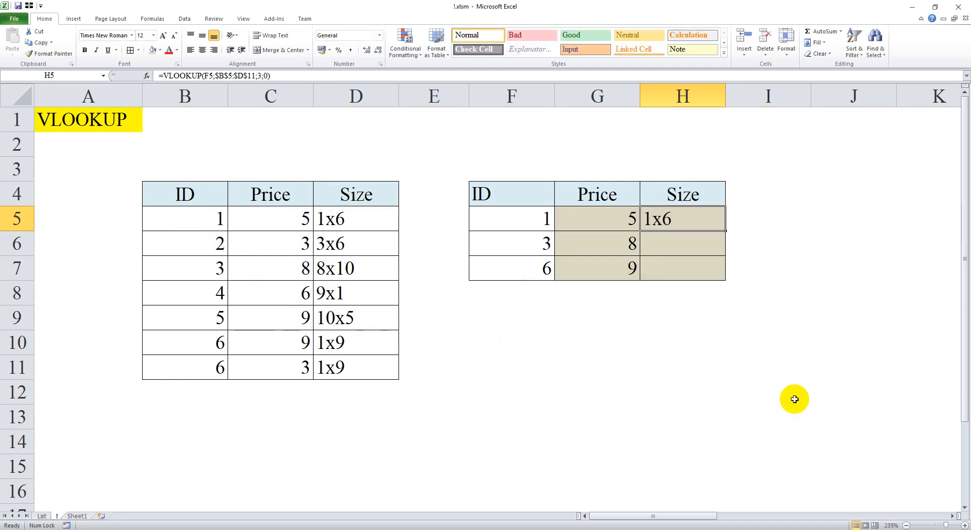
Step: Fill the H5 Size formula down through H7 and check the ID 1 row against the source table
{"action": "key", "text": "shift+Down"}
{"action": "key", "text": "shift+Down"}
{"action": "key", "text": "ctrl+d"}
{"action": "key", "text": "Down"}
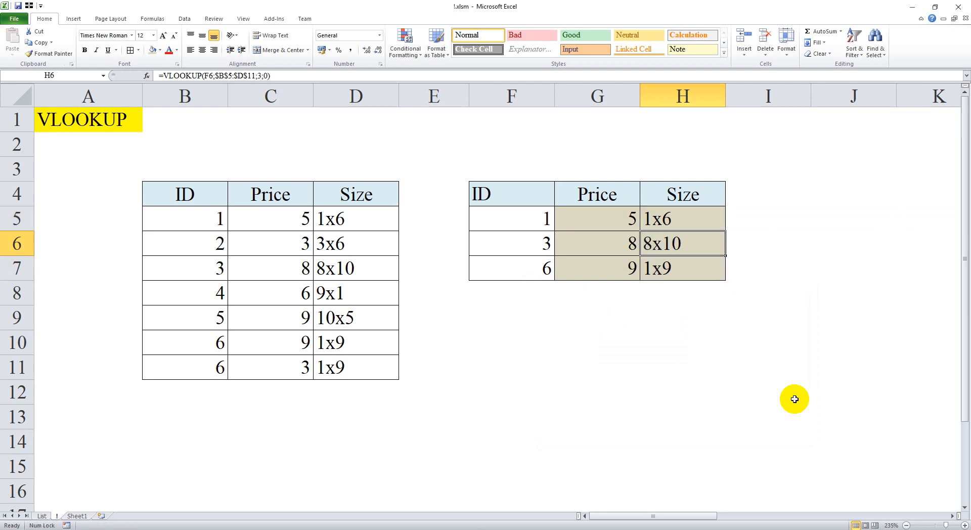
{"action": "left_click_drag", "start_coordinate": [534, 227], "coordinate": [715, 218]}
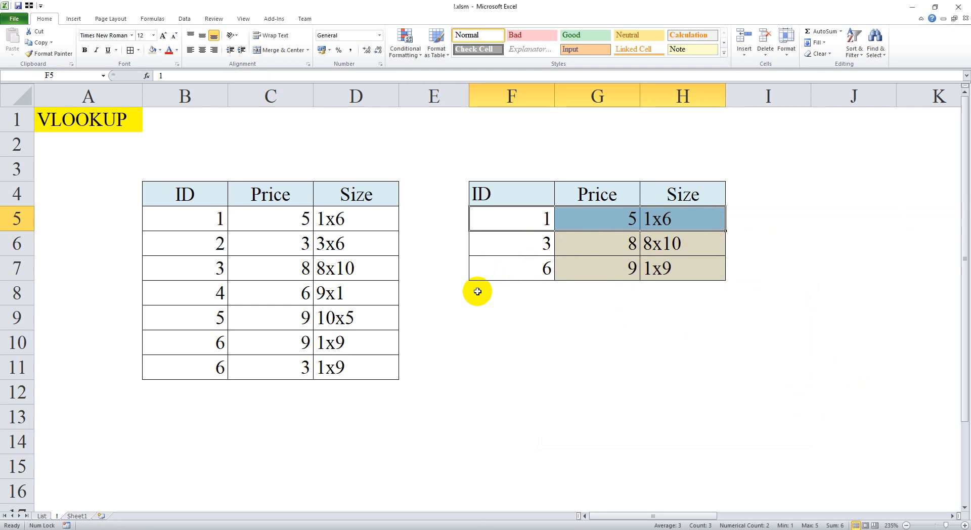
{"action": "left_click", "coordinate": [197, 197]}
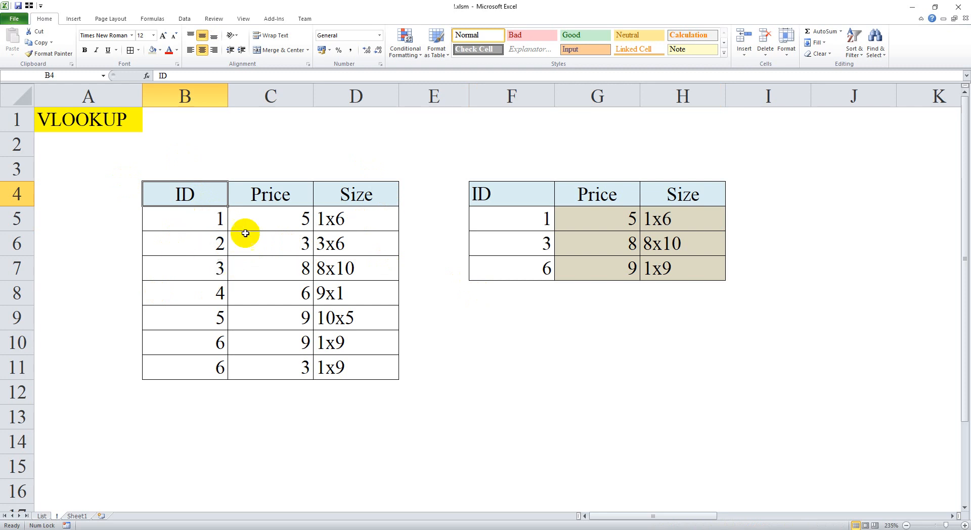
Step: Switch to Sheet1 and examine the horizontal ID, Price and Size rows in B4:H6 and the lookup table starting at B9
{"action": "left_click", "coordinate": [76, 516]}
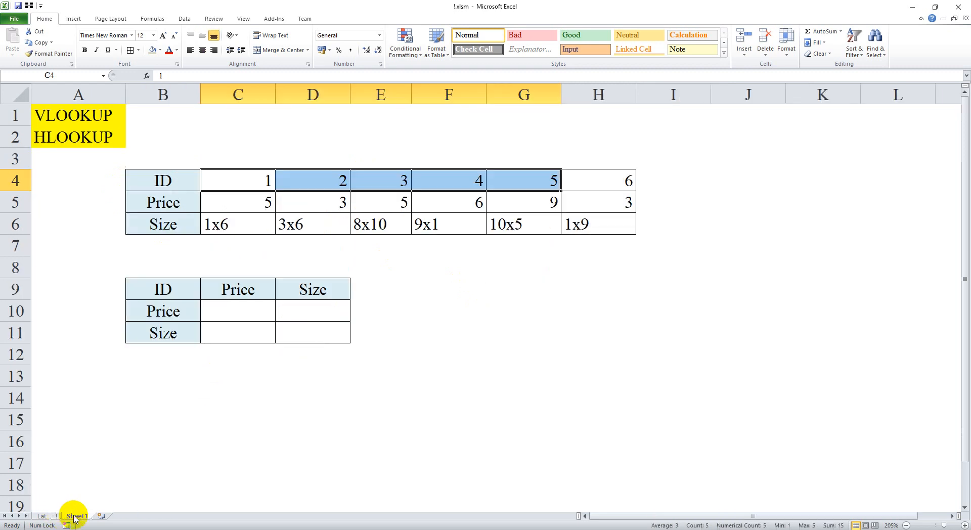
{"action": "left_click", "coordinate": [440, 331]}
{"action": "left_click_drag", "start_coordinate": [170, 190], "coordinate": [598, 222]}
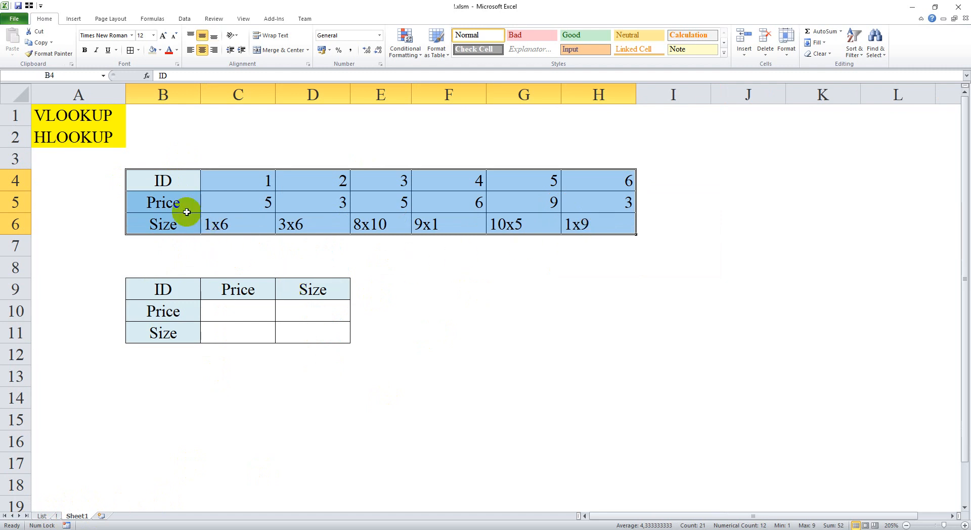
{"action": "left_click", "coordinate": [157, 183]}
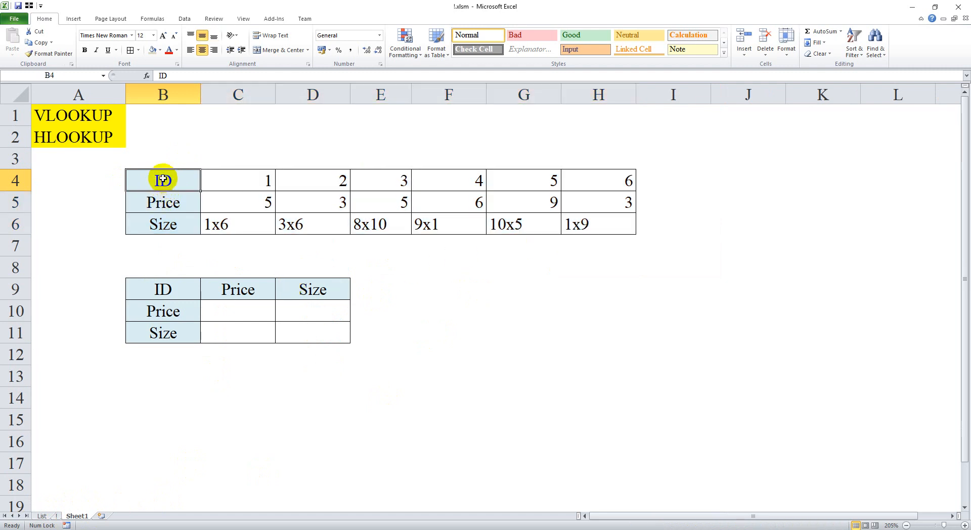
{"action": "left_click_drag", "start_coordinate": [165, 118], "coordinate": [163, 290]}
{"action": "left_click_drag", "start_coordinate": [163, 180], "coordinate": [624, 178]}
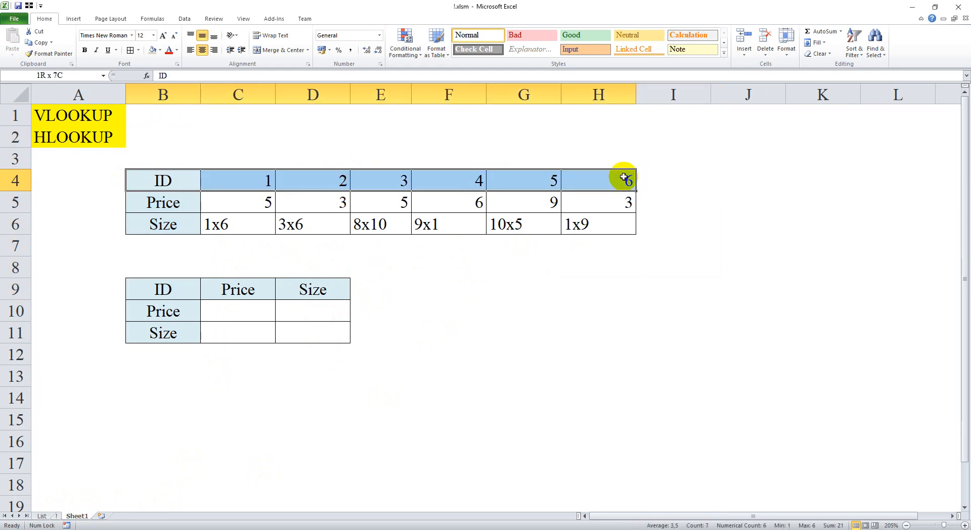
{"action": "left_click_drag", "start_coordinate": [162, 204], "coordinate": [526, 202]}
{"action": "left_click_drag", "start_coordinate": [153, 228], "coordinate": [655, 230]}
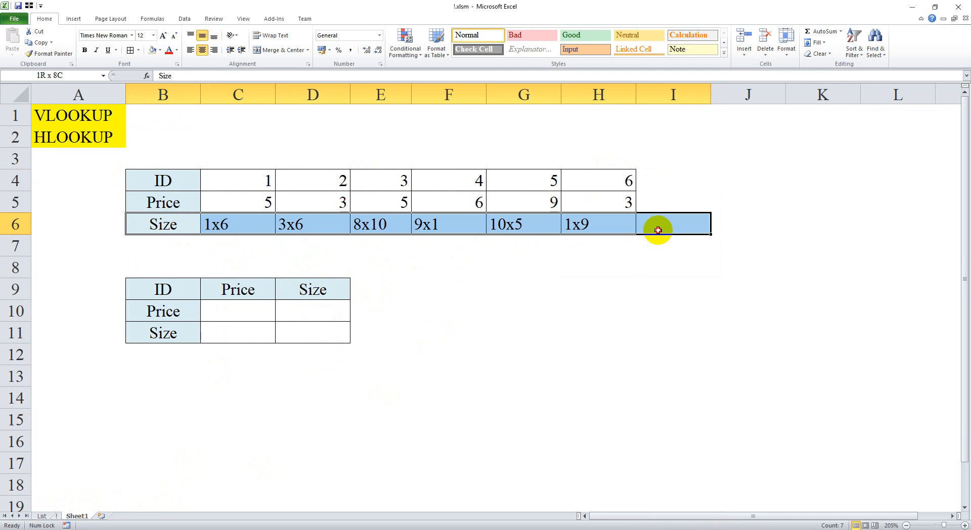
{"action": "left_click", "coordinate": [152, 295]}
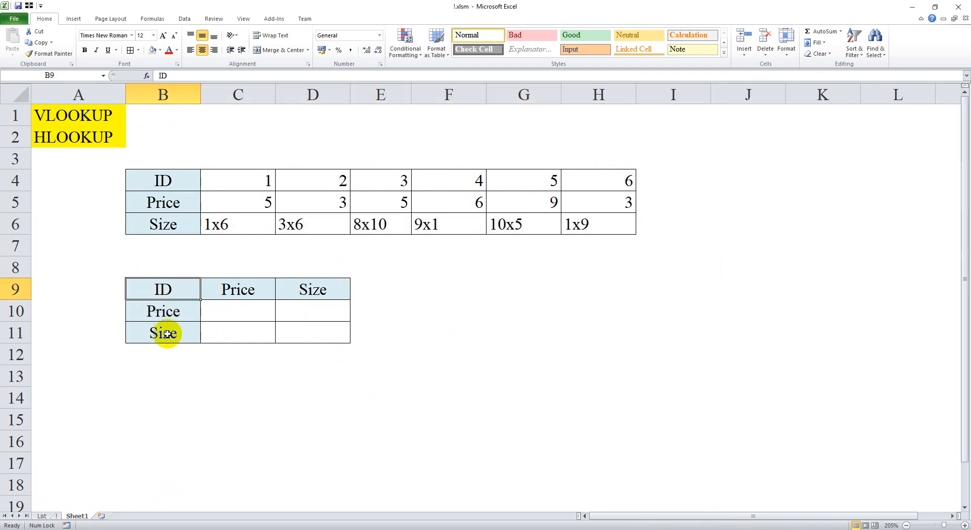
Step: Undo the earlier edits that put Price and Size in C9 and D9, so both ID cells are empty
{"action": "left_click", "coordinate": [220, 312]}
{"action": "key", "text": "ctrl+z"}
{"action": "key", "text": "ctrl+z"}
{"action": "key", "text": "ctrl+z"}
{"action": "key", "text": "ctrl+z"}
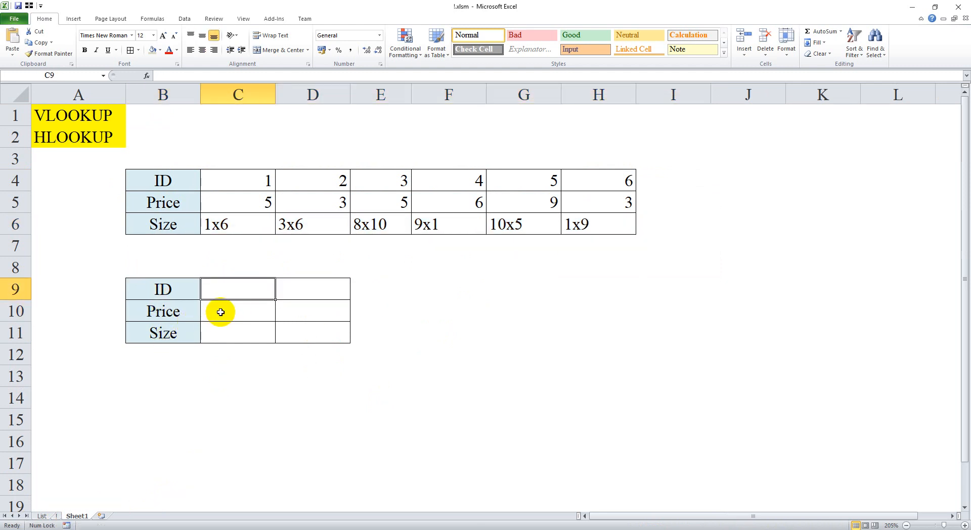
{"action": "key", "text": "ctrl+z"}
{"action": "key", "text": "ctrl+z"}
{"action": "key", "text": "ctrl+z"}
{"action": "key", "text": "ctrl+z"}
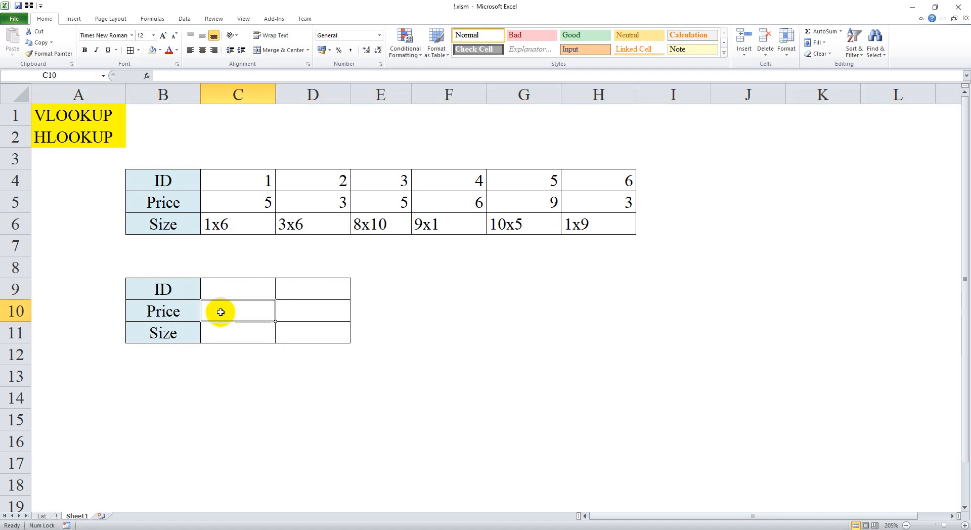
Step: Enter 2 in C9 and 3 in D9 as the IDs to look up
{"action": "type", "text": "2"}
{"action": "key", "text": "Tab"}
{"action": "type", "text": "3"}
{"action": "key", "text": "Return"}
Step: Clear the VLOOKUP label and its yellow fill from A1 by pasting the blank cell B3 over it
{"action": "left_click", "coordinate": [144, 157]}
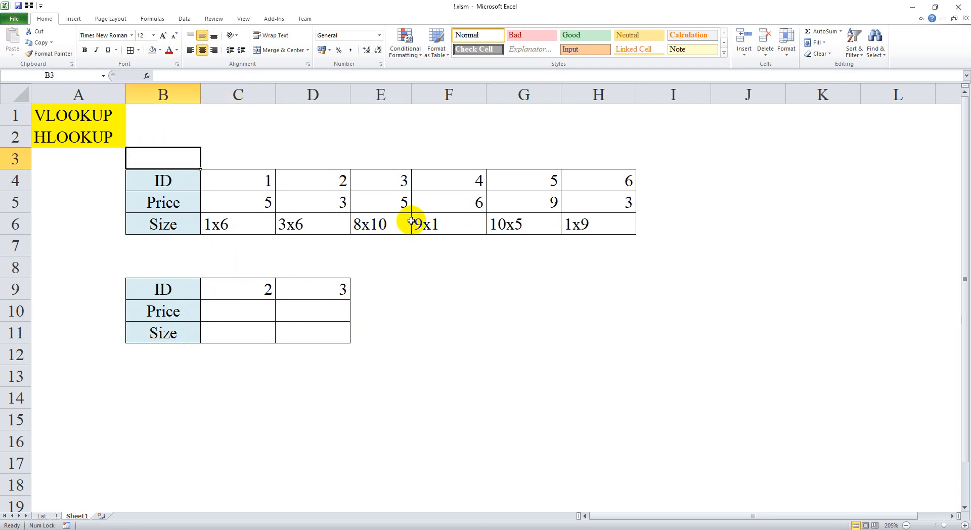
{"action": "key", "text": "ctrl+c"}
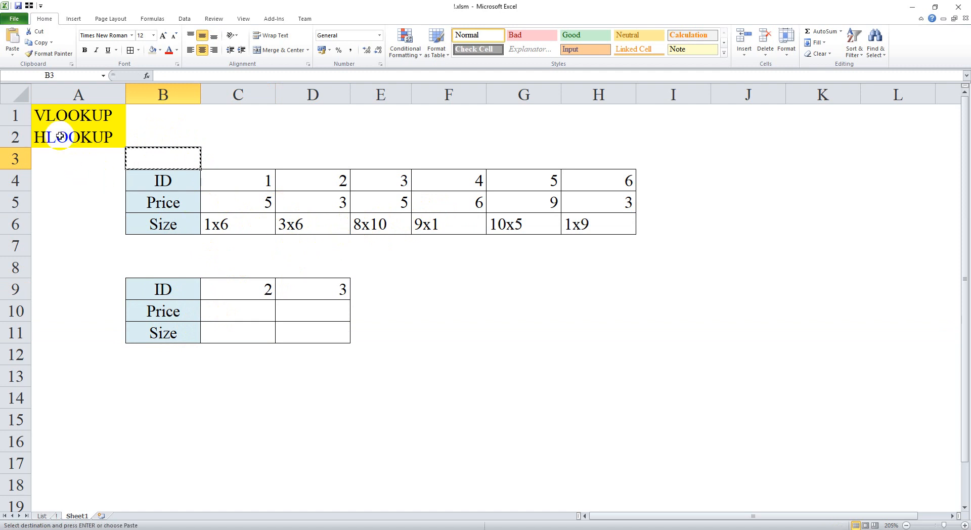
{"action": "left_click", "coordinate": [60, 136]}
{"action": "key", "text": "Up"}
{"action": "key", "text": "ctrl+v"}
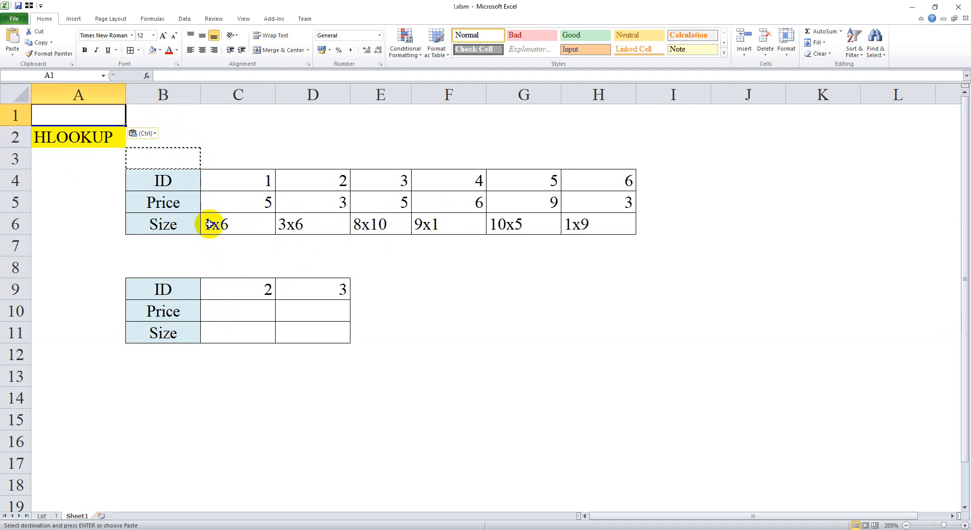
{"action": "key", "text": "Right"}
{"action": "key", "text": "Down"}
{"action": "key", "text": "Escape"}
Step: Begin an HLOOKUP formula in C10, the Price cell of the first lookup ID
{"action": "key", "text": "Down"}
{"action": "key", "text": "Down"}
{"action": "key", "text": "Down"}
{"action": "key", "text": "Down"}
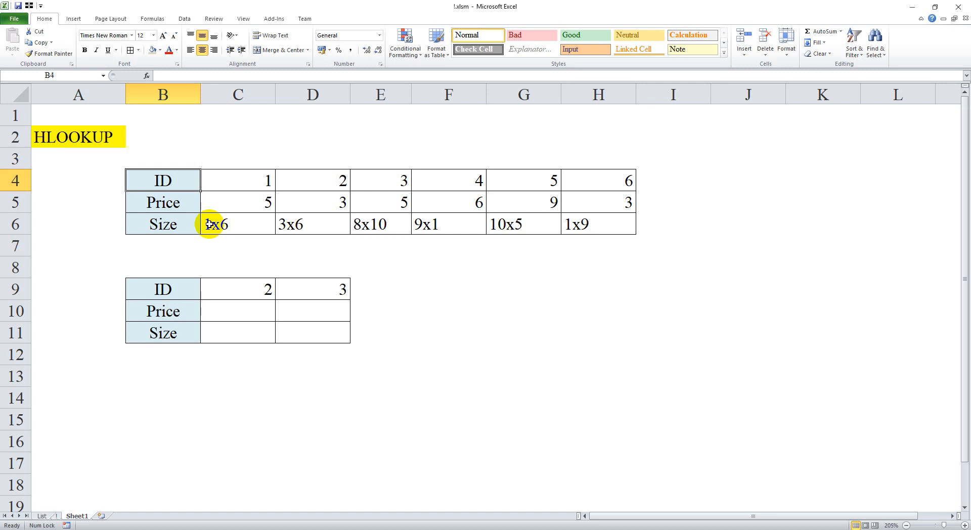
{"action": "key", "text": "Down"}
{"action": "key", "text": "Down"}
{"action": "key", "text": "Down"}
{"action": "key", "text": "Right"}
{"action": "key", "text": "Down"}
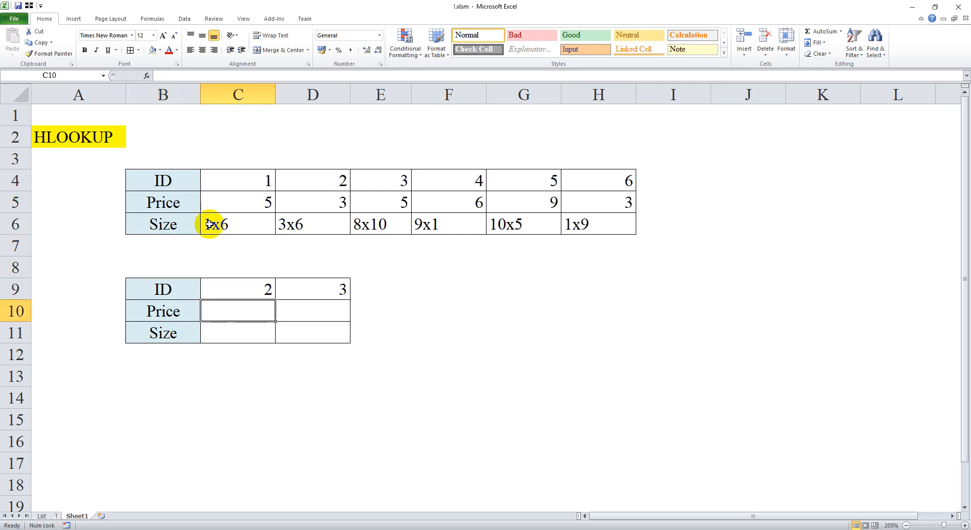
{"action": "type", "text": "="}
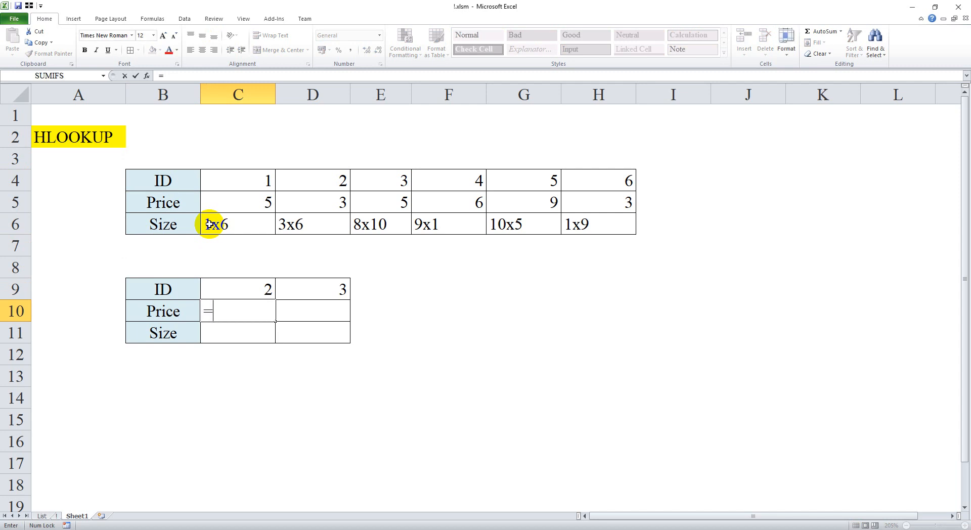
{"action": "type", "text": "g"}
{"action": "key", "text": "BackSpace"}
{"action": "type", "text": "h"}
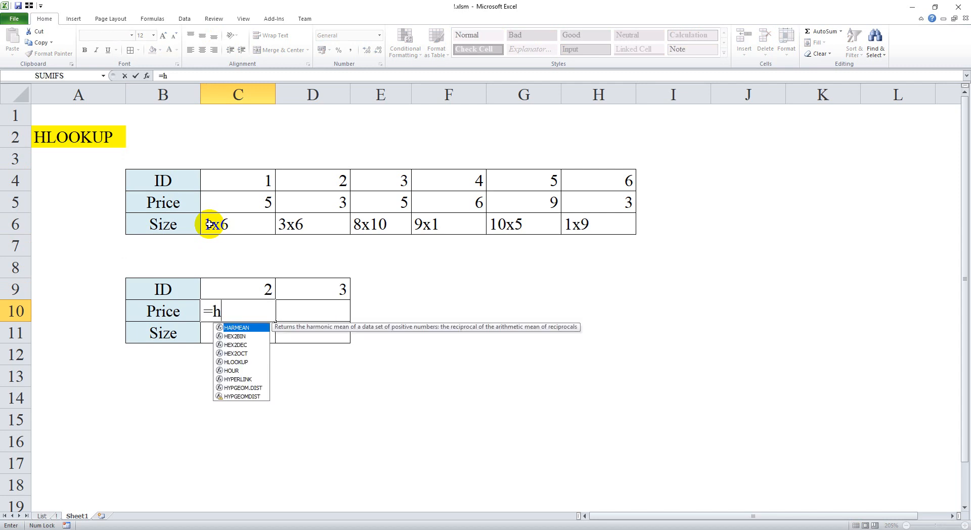
{"action": "type", "text": "v"}
{"action": "key", "text": "BackSpace"}
{"action": "type", "text": "l"}
{"action": "key", "text": "Tab"}
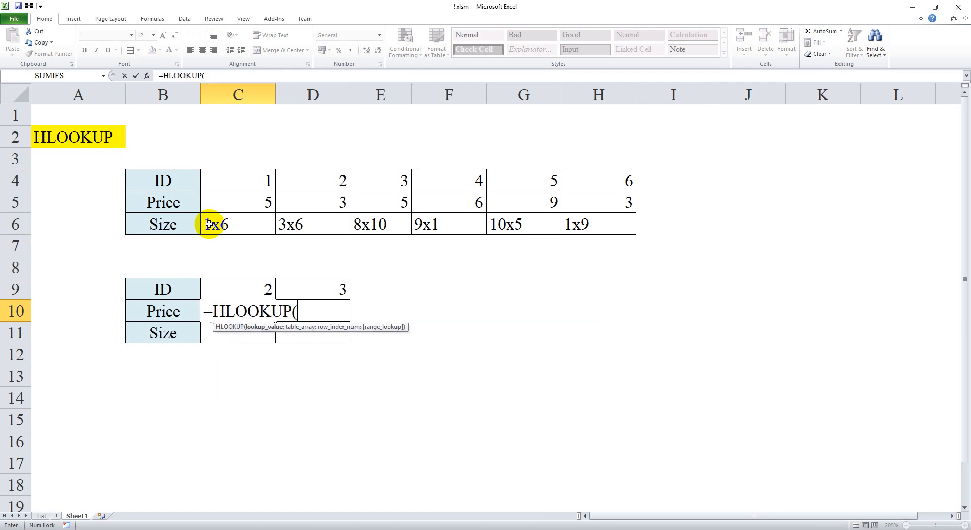
Step: Open the function arguments for the HLOOKUP formula in C10 and set its lookup value to C9
{"action": "left_click", "coordinate": [147, 76]}
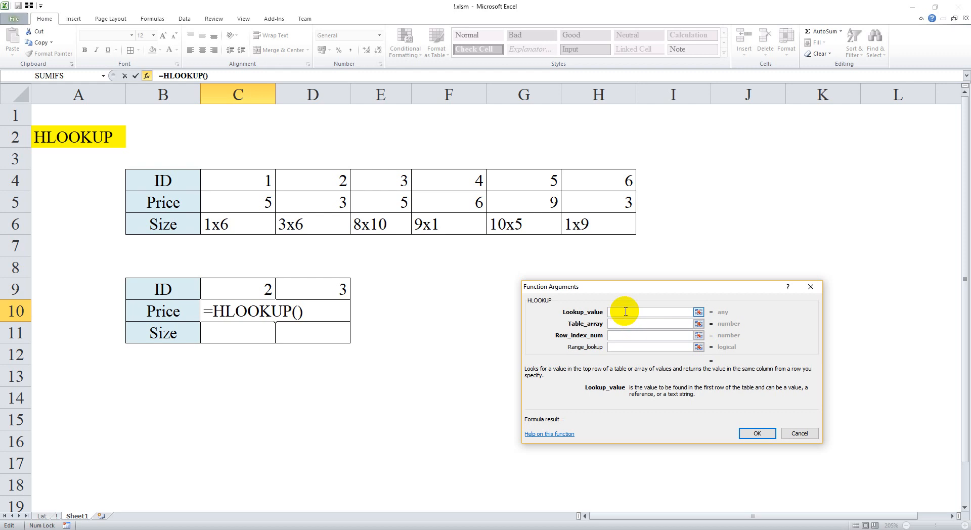
{"action": "left_click", "coordinate": [213, 284]}
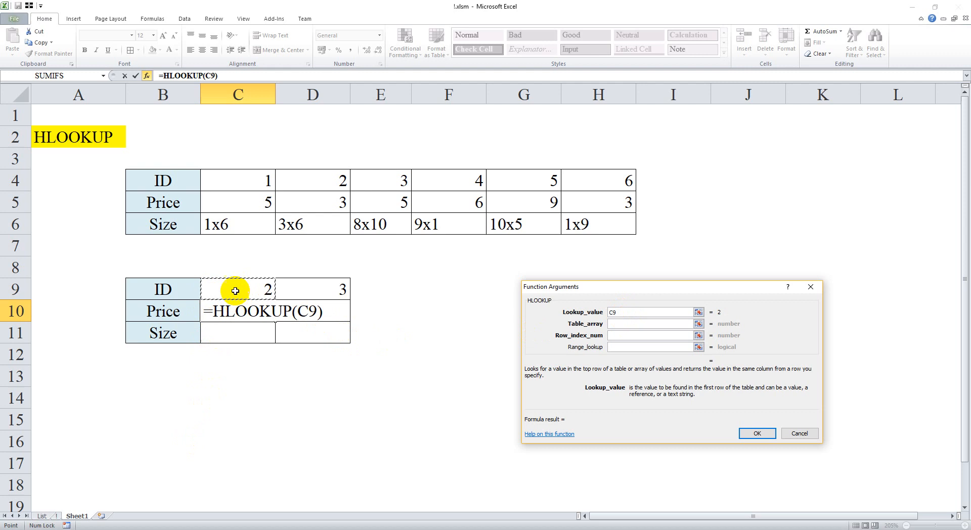
{"action": "left_click", "coordinate": [618, 324]}
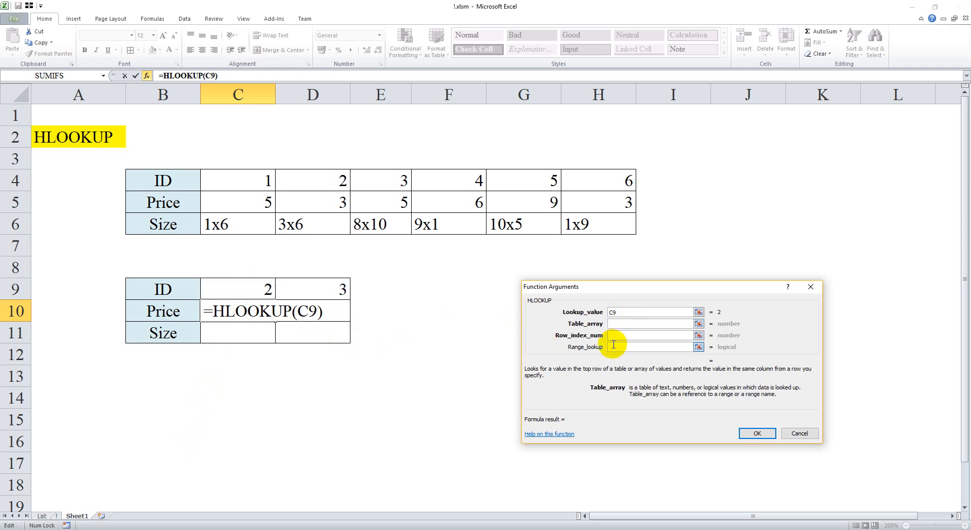
Step: Set the table array to the absolute range Sheet1!$B$4:$H$6, covering the ID, Price and Size rows with their labels
{"action": "left_click_drag", "start_coordinate": [252, 182], "coordinate": [615, 222]}
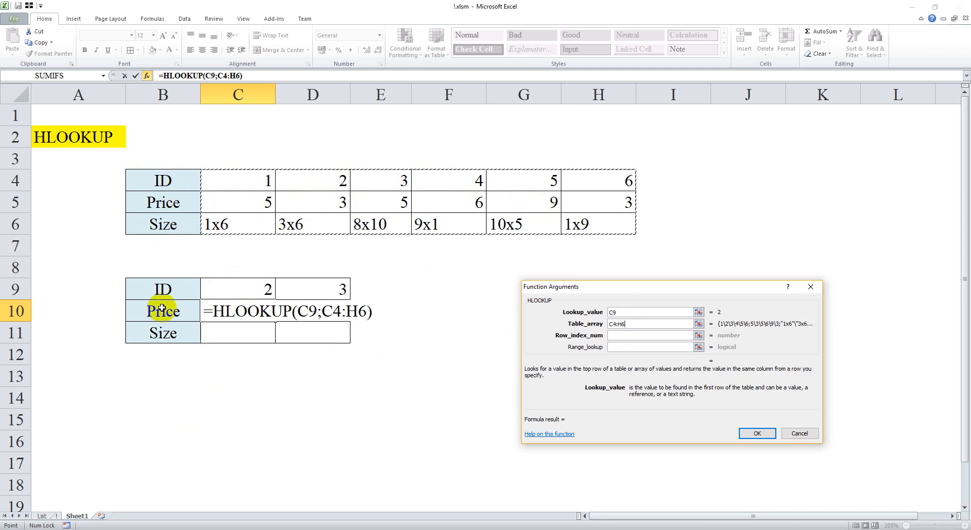
{"action": "left_click", "coordinate": [58, 516]}
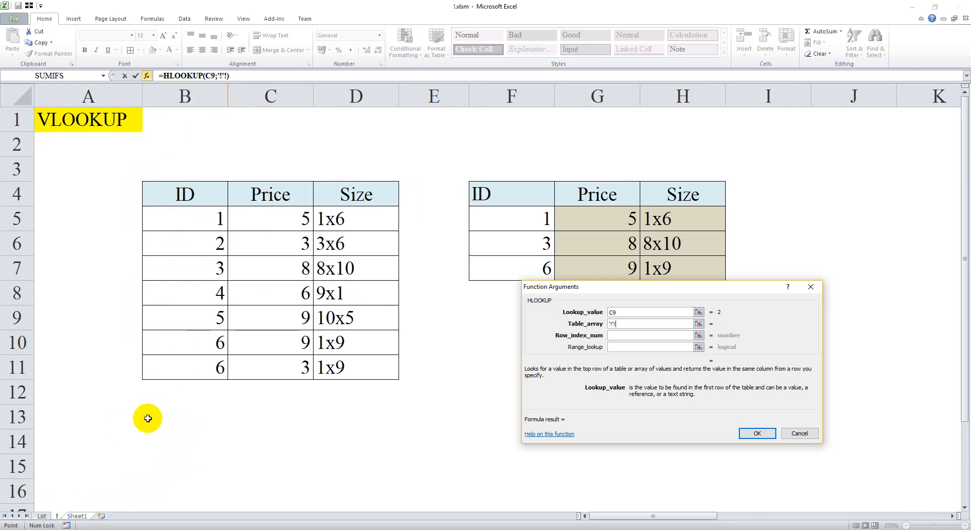
{"action": "left_click", "coordinate": [80, 516]}
{"action": "left_click_drag", "start_coordinate": [148, 182], "coordinate": [582, 223]}
{"action": "left_click", "coordinate": [652, 325]}
{"action": "key", "text": "F4"}
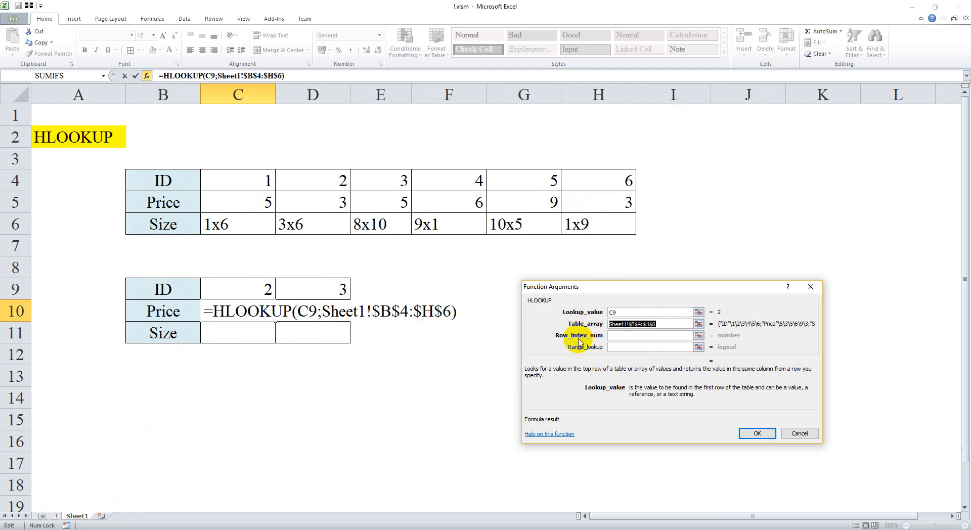
Step: Set the row index number to 2 and the range lookup to 0, and confirm the Price formula
{"action": "left_click", "coordinate": [613, 335]}
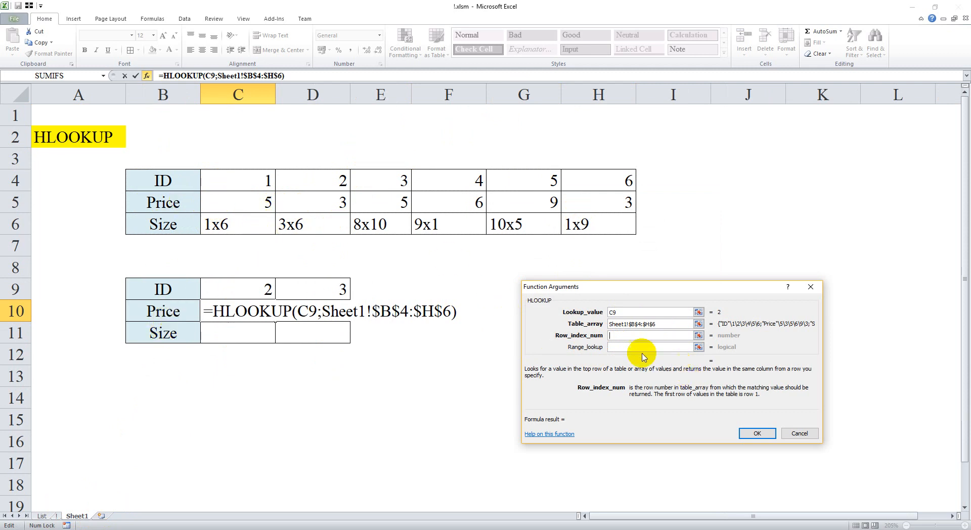
{"action": "type", "text": "2"}
{"action": "left_click", "coordinate": [617, 348]}
{"action": "type", "text": "0"}
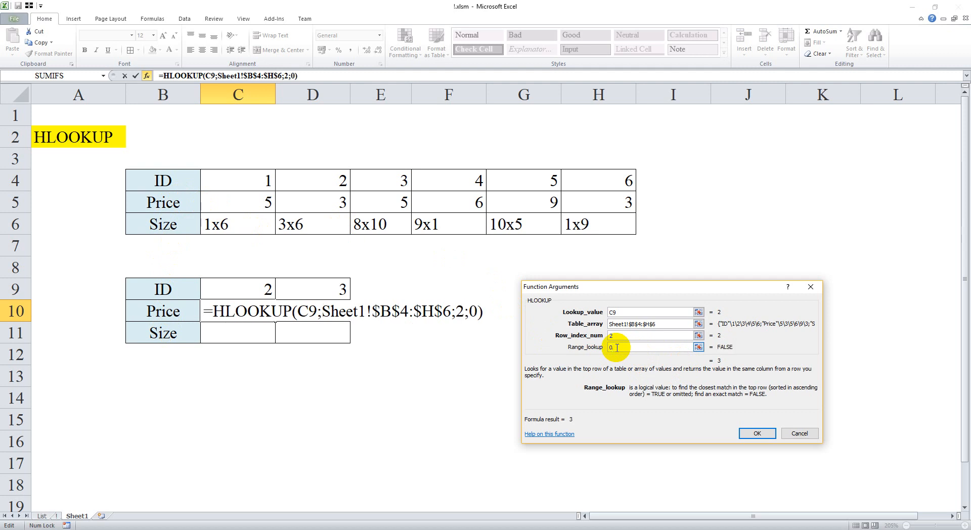
{"action": "key", "text": "Return"}
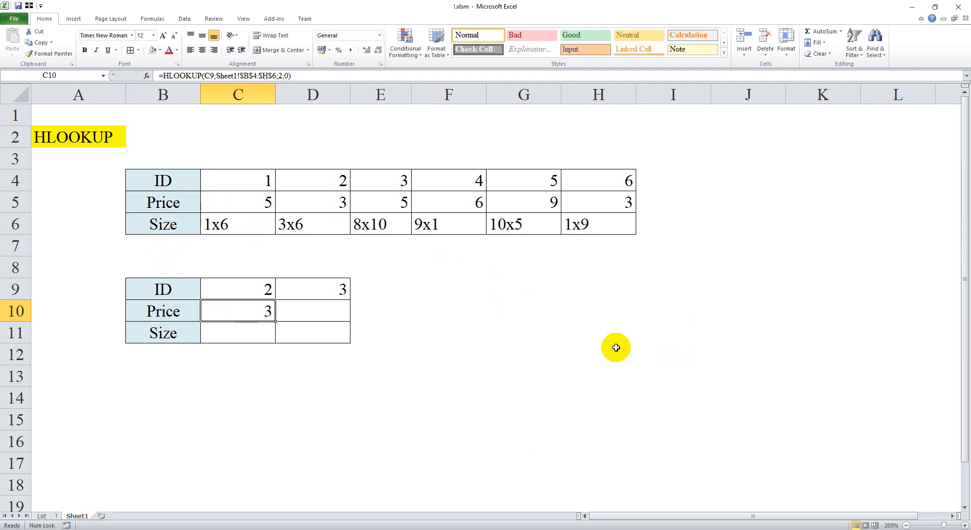
Step: Copy the Price formula from C10 into D10 for the second lookup ID
{"action": "key", "text": "ctrl+c"}
{"action": "key", "text": "Right"}
{"action": "key", "text": "ctrl+v"}
{"action": "key", "text": "Left"}
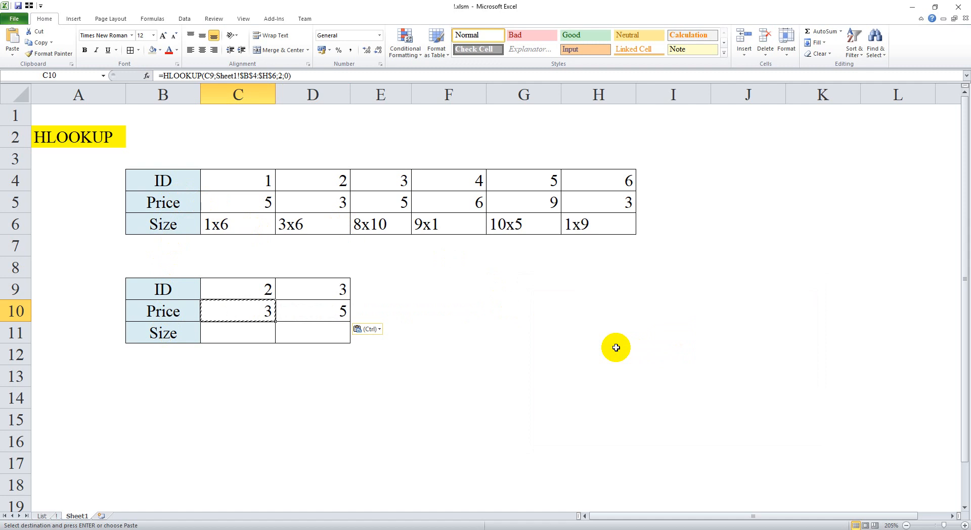
{"action": "key", "text": "Escape"}
Step: Check the looked-up prices for both IDs against the matching columns of the source table
{"action": "left_click", "coordinate": [236, 281]}
{"action": "left_click", "coordinate": [329, 168], "text": "ctrl"}
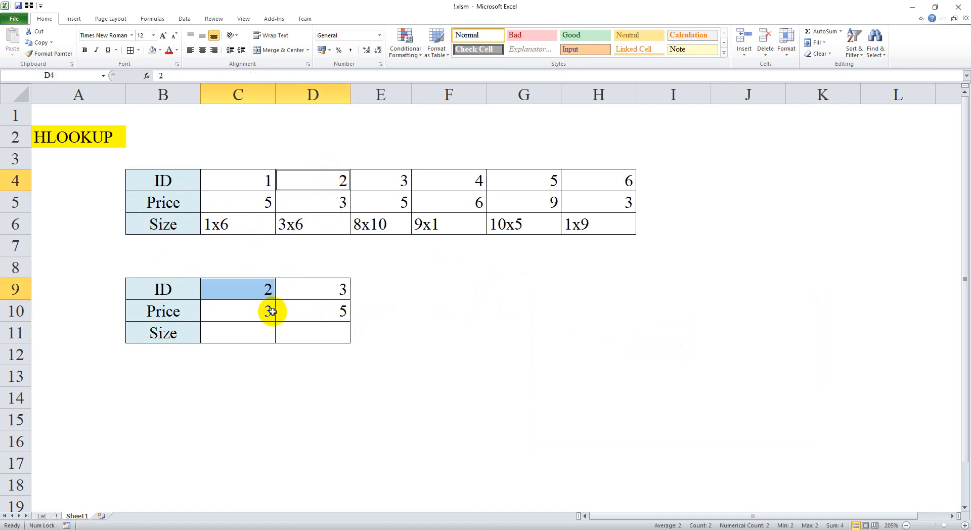
{"action": "left_click", "coordinate": [328, 287]}
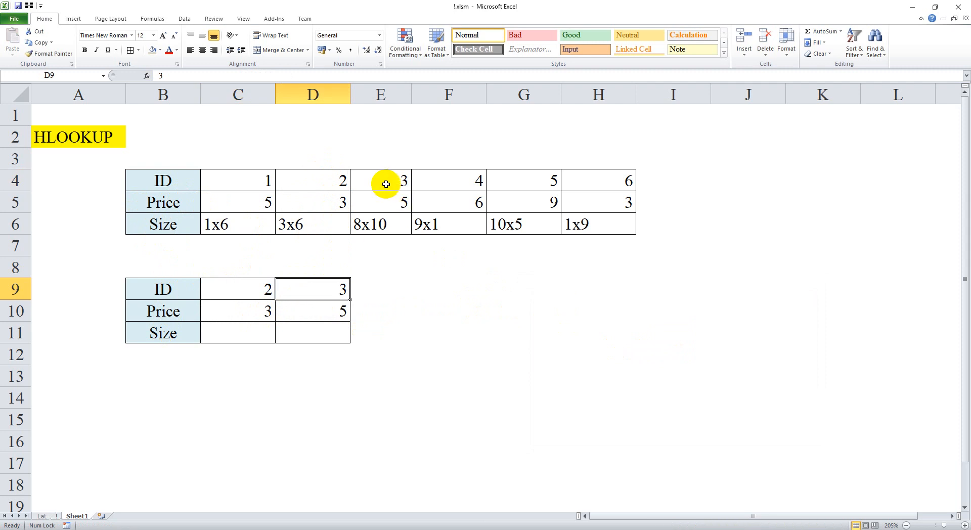
Step: Start an HLOOKUP formula in the Size cell C11 and set its lookup value to C9
{"action": "left_click", "coordinate": [262, 332]}
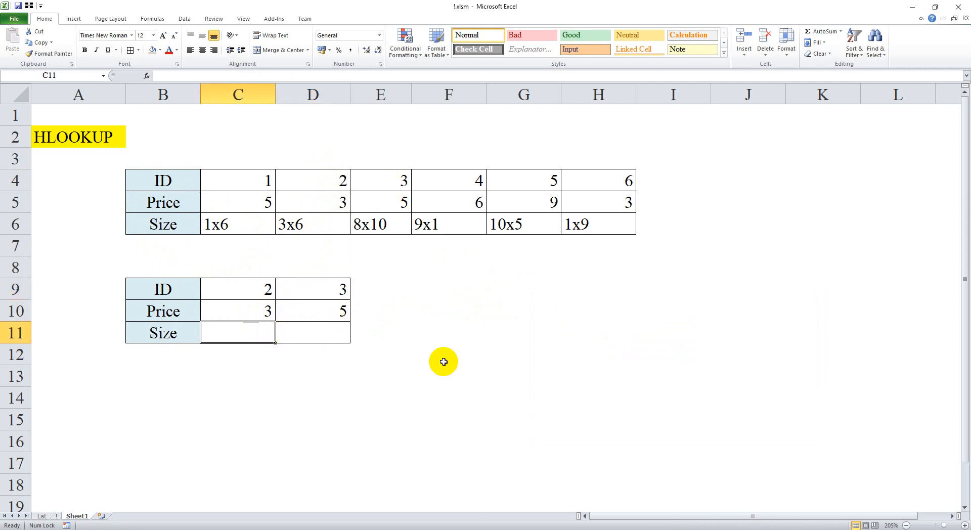
{"action": "type", "text": "="}
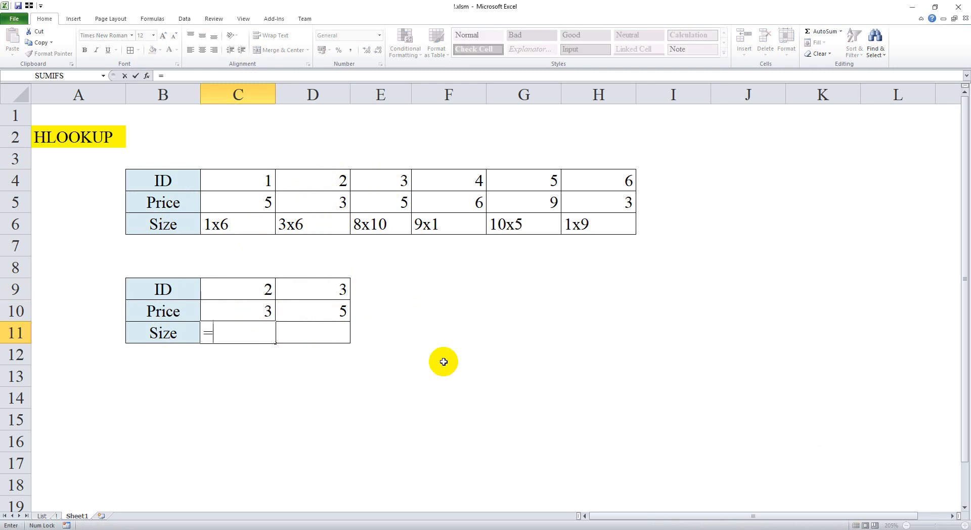
{"action": "type", "text": "hll"}
{"action": "key", "text": "BackSpace"}
{"action": "key", "text": "Tab"}
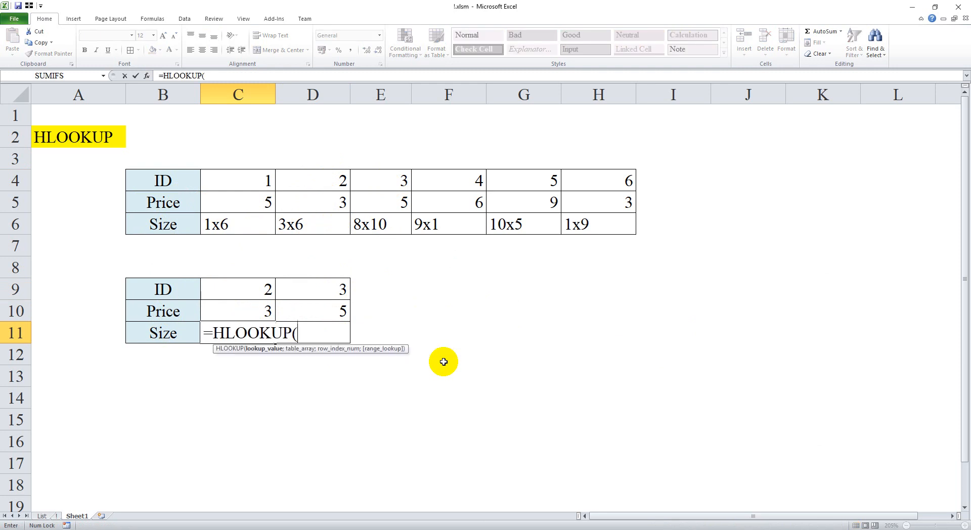
{"action": "left_click", "coordinate": [147, 76]}
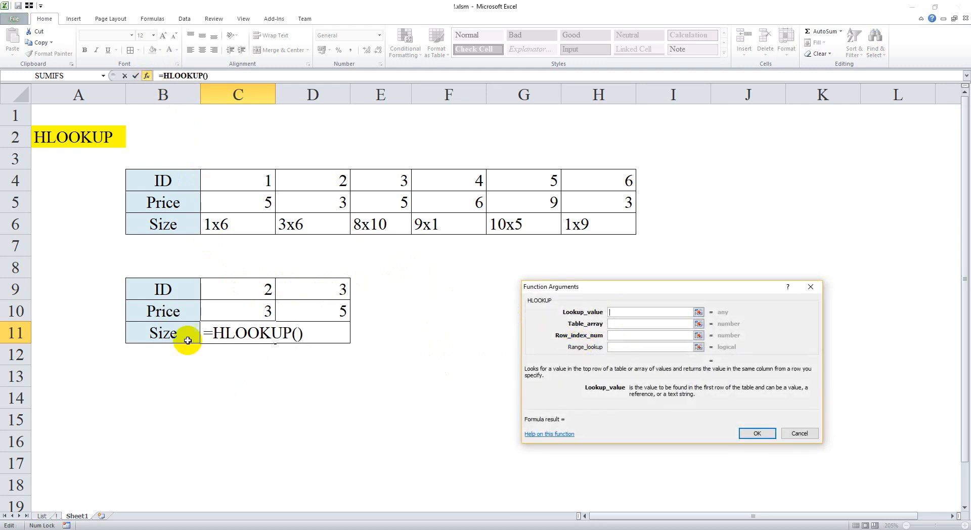
{"action": "left_click", "coordinate": [232, 286]}
Step: Set the table array to the absolute range $B$4:$H$6, make the formula return the Size row, and confirm it
{"action": "left_click", "coordinate": [620, 323]}
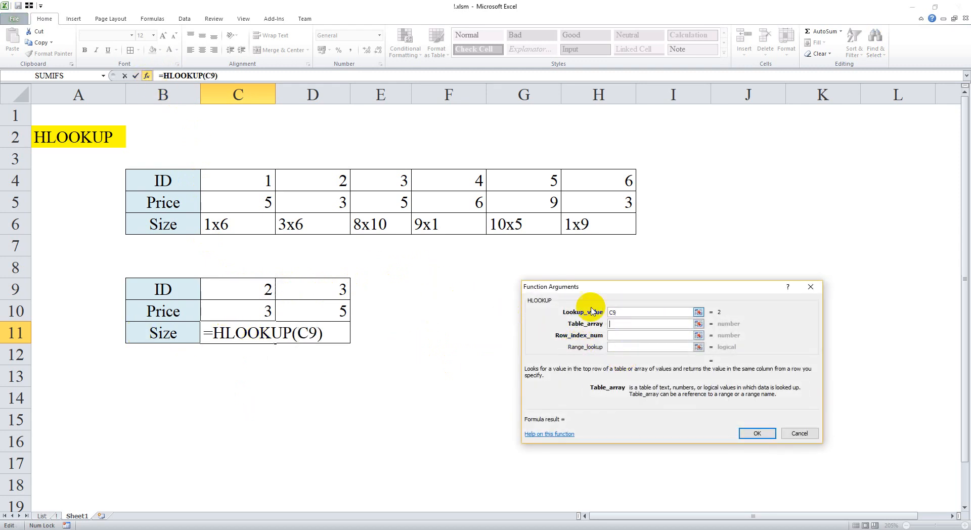
{"action": "left_click_drag", "start_coordinate": [195, 177], "coordinate": [569, 235]}
{"action": "key", "text": "F4"}
{"action": "key", "text": "Tab"}
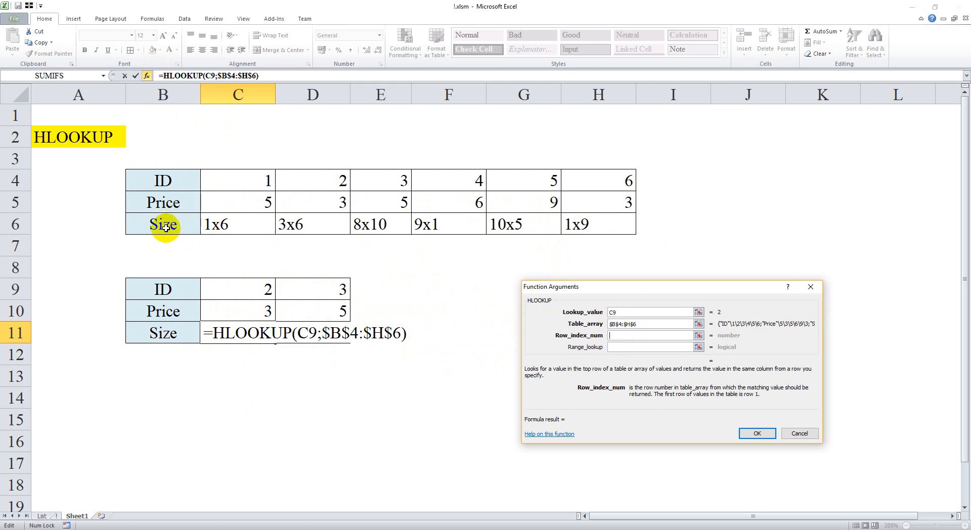
{"action": "key", "text": "Tab"}
{"action": "key", "text": "Return"}
Step: Copy the Size formula from C11 into D11 for the second lookup ID
{"action": "key", "text": "ctrl+c"}
{"action": "key", "text": "Right"}
{"action": "key", "text": "ctrl+v"}
{"action": "key", "text": "Escape"}
Step: Compare the looked-up sizes in C11 and D11 with the source table columns for IDs 2 and 3
{"action": "left_click", "coordinate": [239, 332]}
{"action": "left_click_drag", "start_coordinate": [298, 225], "coordinate": [303, 182]}
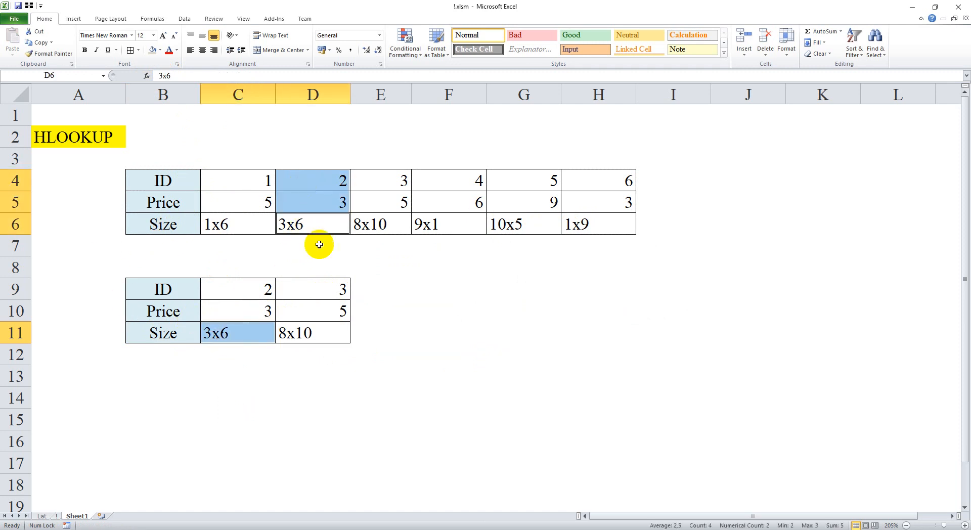
{"action": "left_click", "coordinate": [320, 333], "text": "ctrl"}
{"action": "left_click_drag", "start_coordinate": [372, 225], "coordinate": [373, 185]}
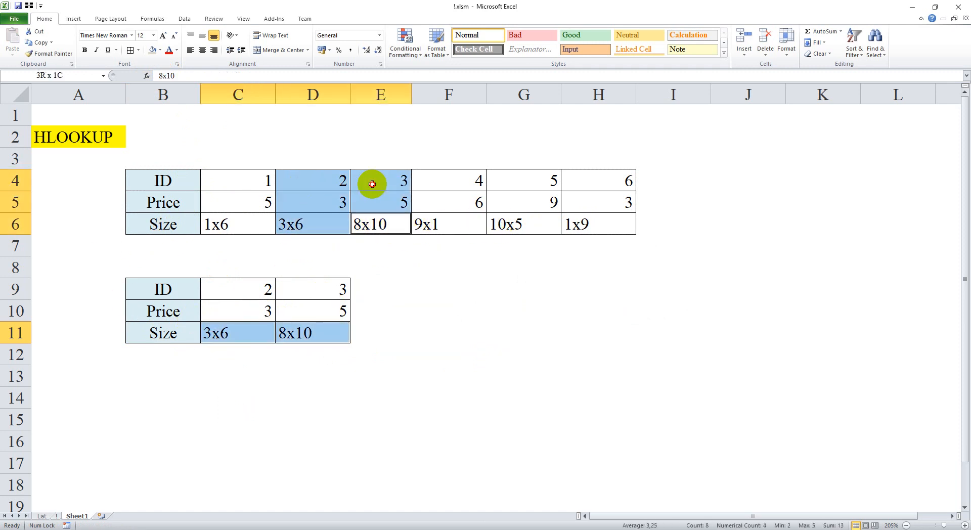
{"action": "left_click", "coordinate": [363, 271]}
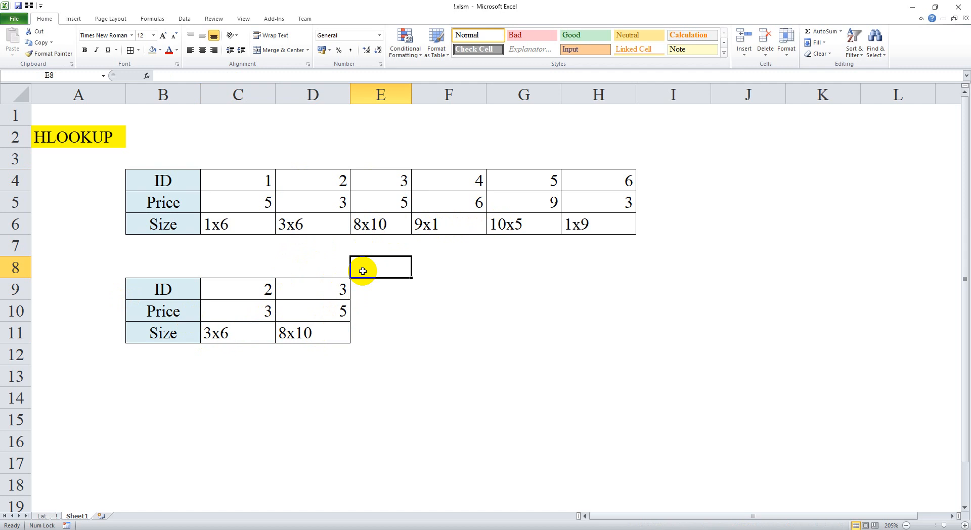